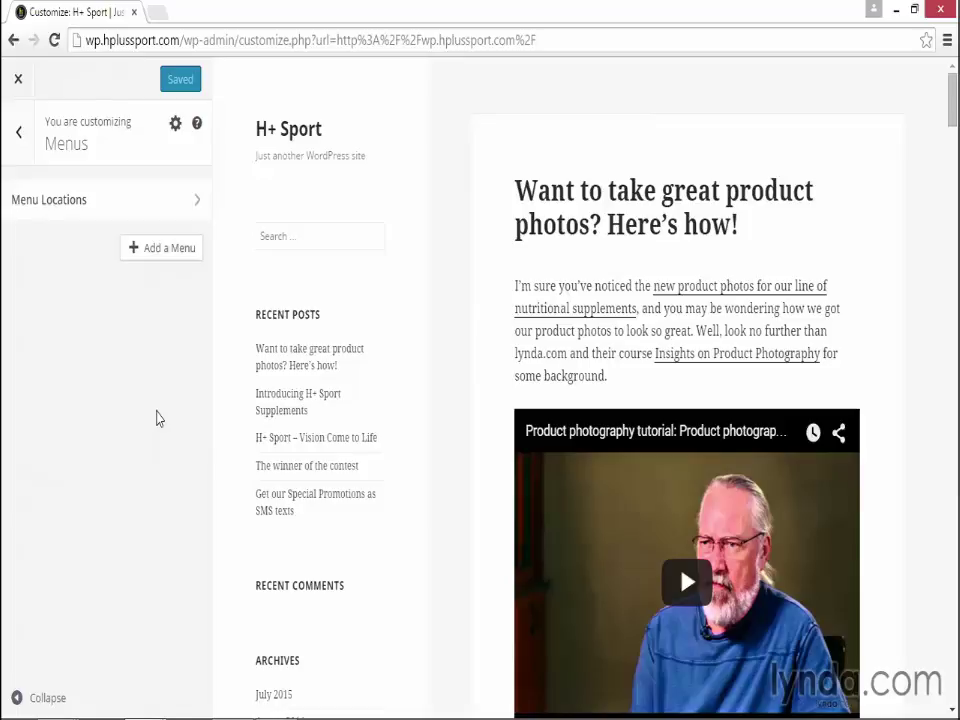
Step: Review the theme's menu locations, and turn off the Title Attribute, CSS Classes and Link Relationship (XFN) advanced menu properties
left_click(137, 204)
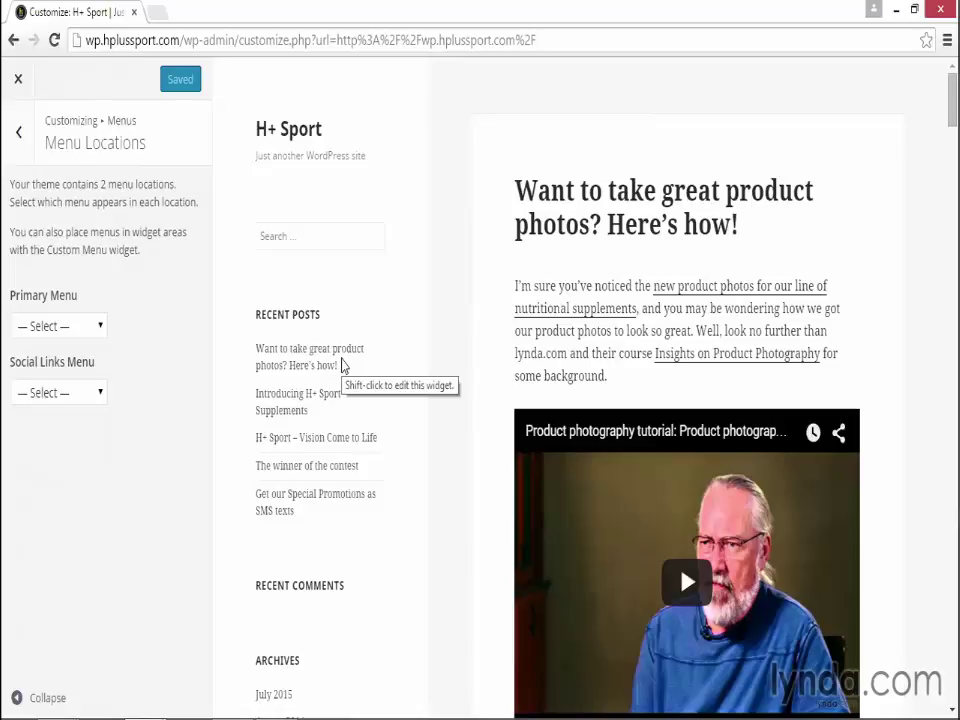
left_click(15, 132)
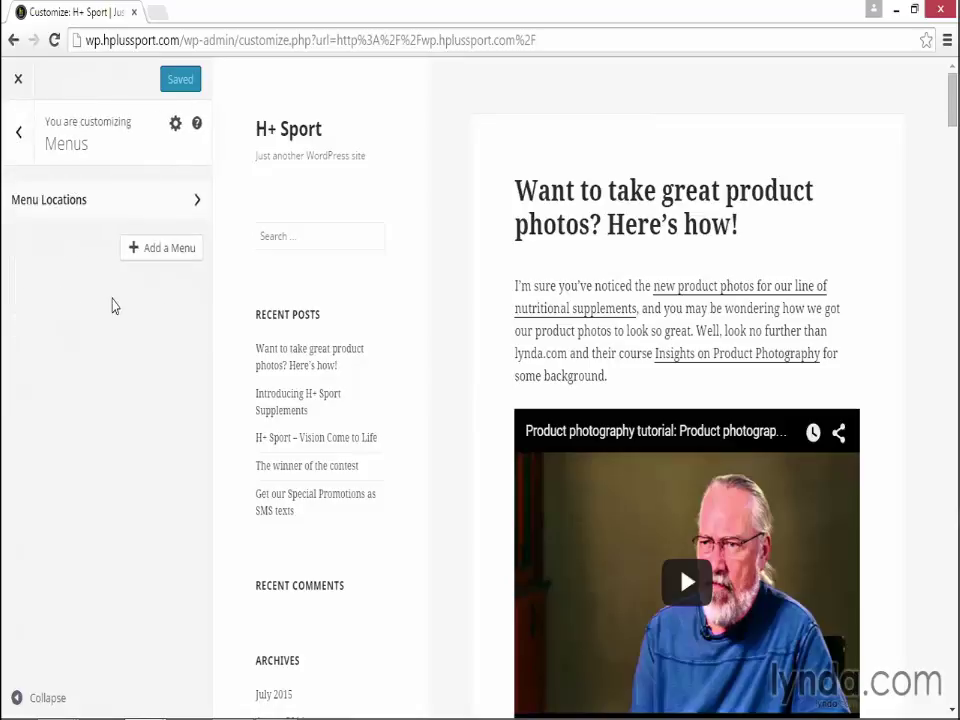
left_click(174, 124)
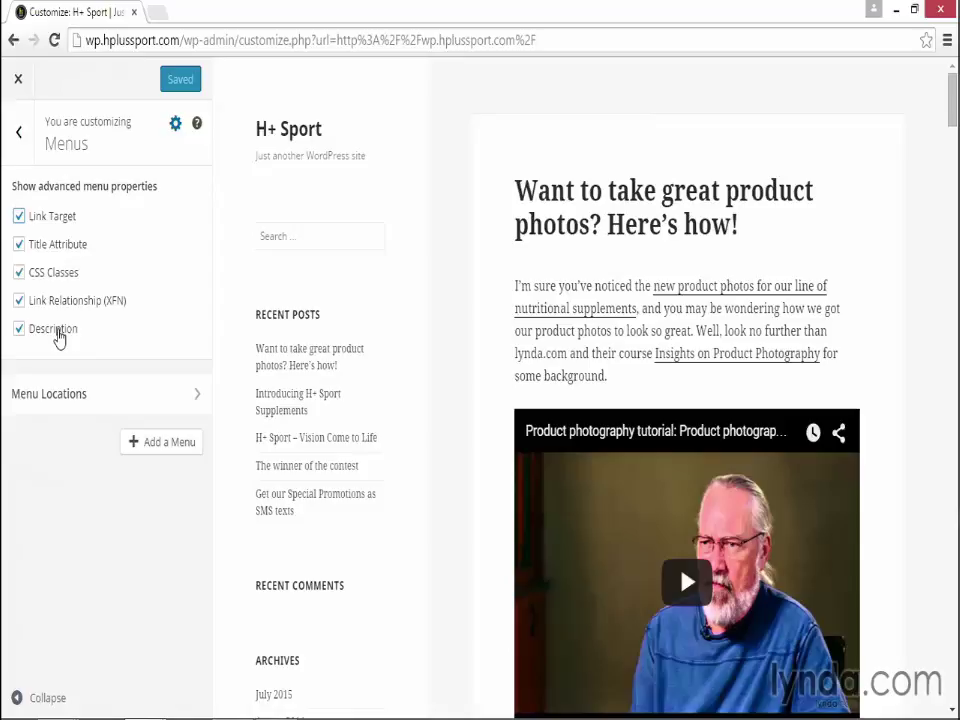
left_click(37, 244)
left_click(50, 274)
left_click(48, 305)
left_click(176, 123)
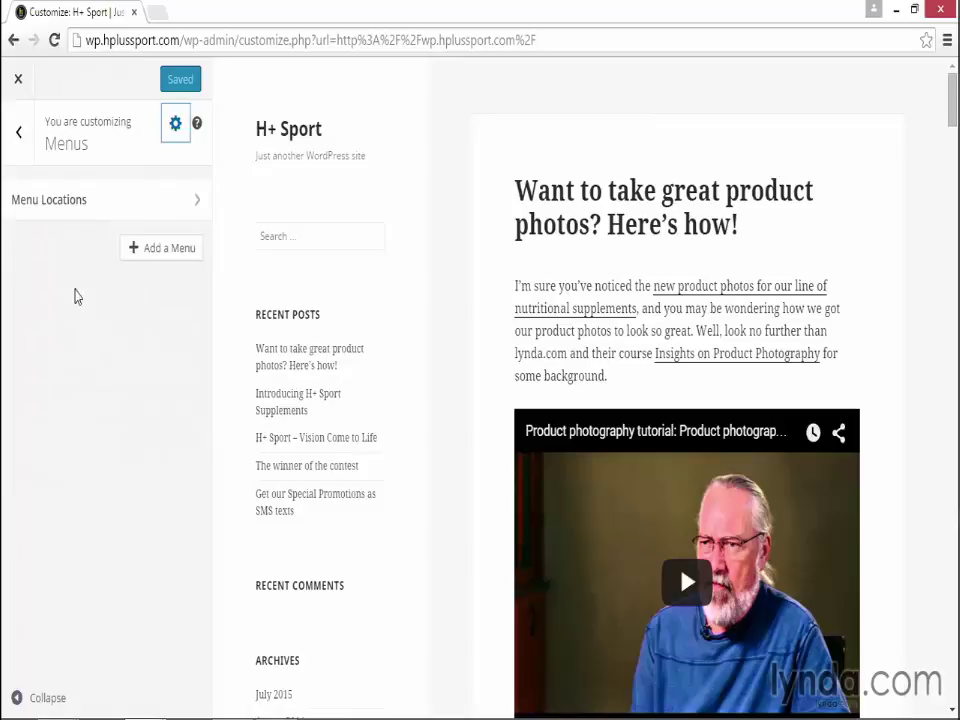
Step: Create a new menu named Main Menu
left_click(148, 257)
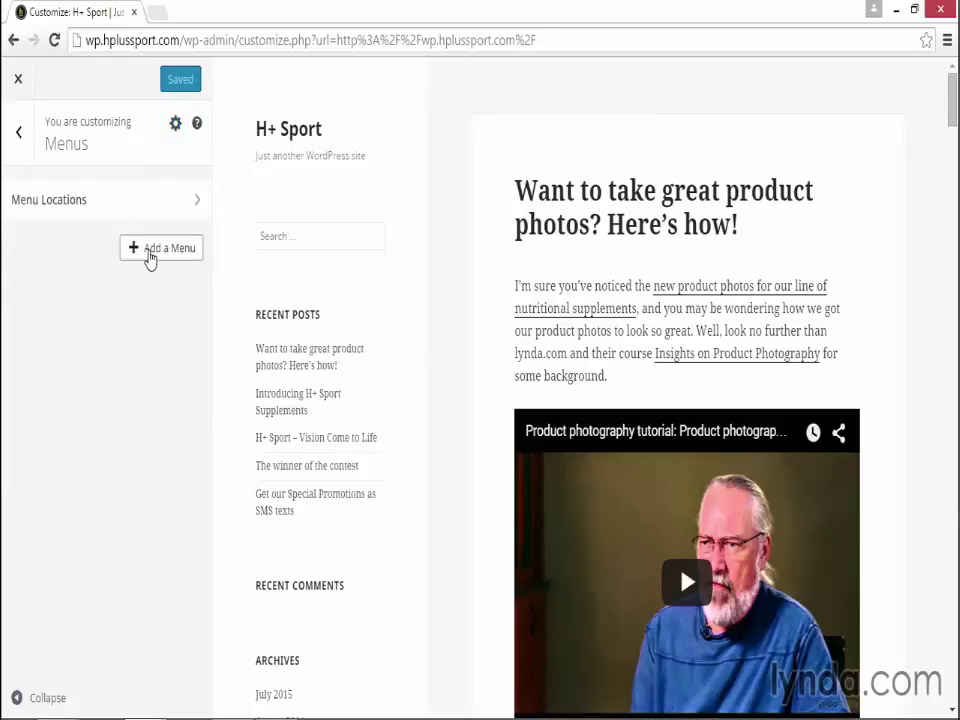
left_click(118, 300)
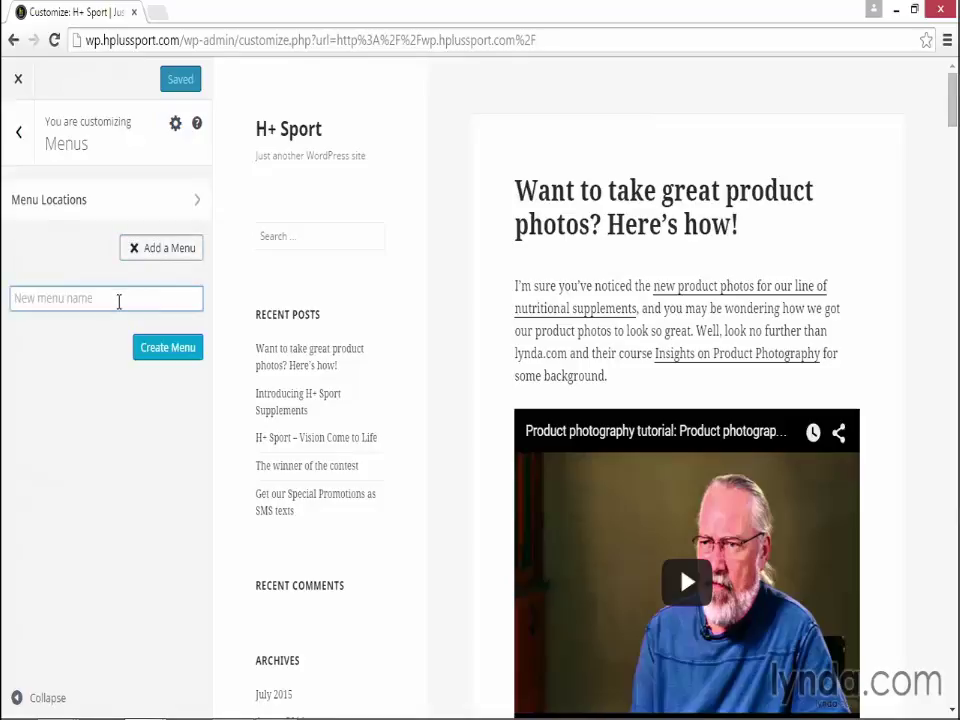
type("Main Menu")
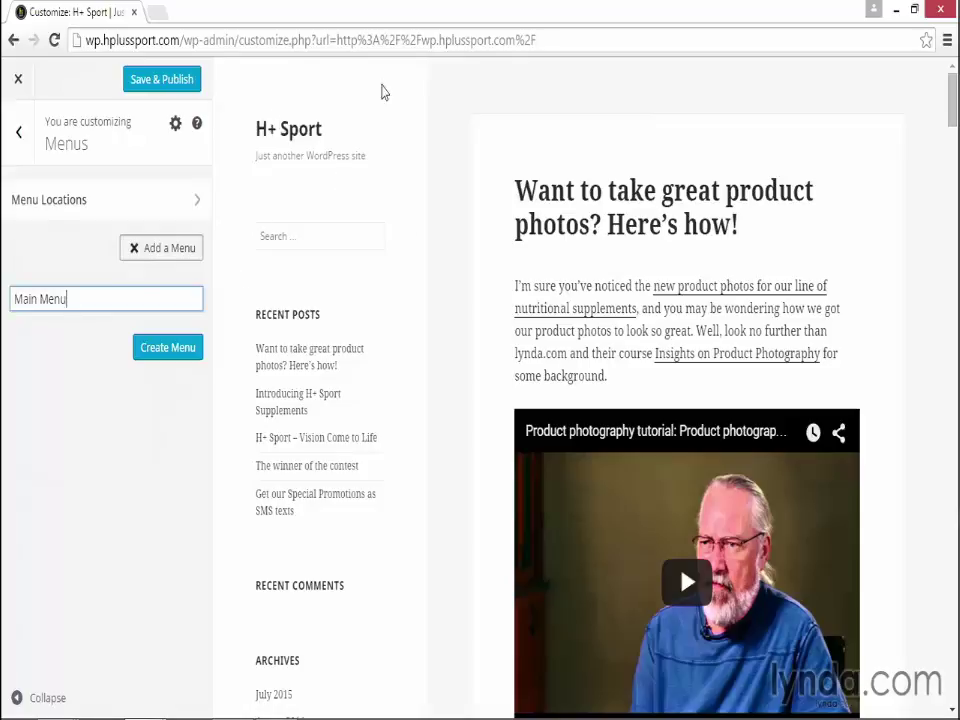
left_click(168, 349)
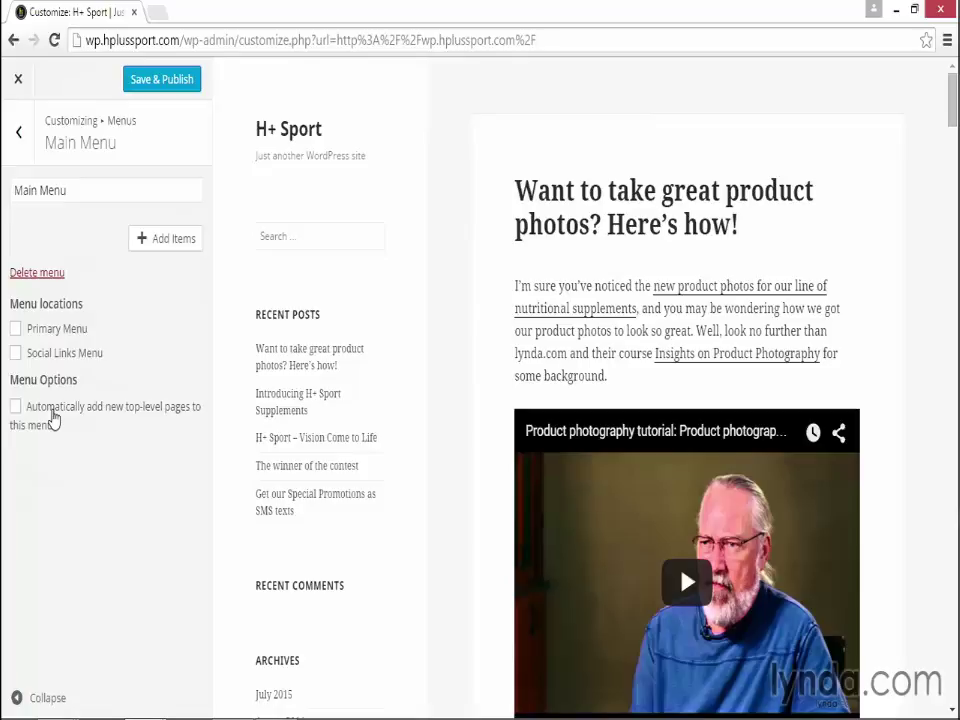
Step: Examine the custom link fields and the posts, pages and categories that can be added to Main Menu
left_click(163, 246)
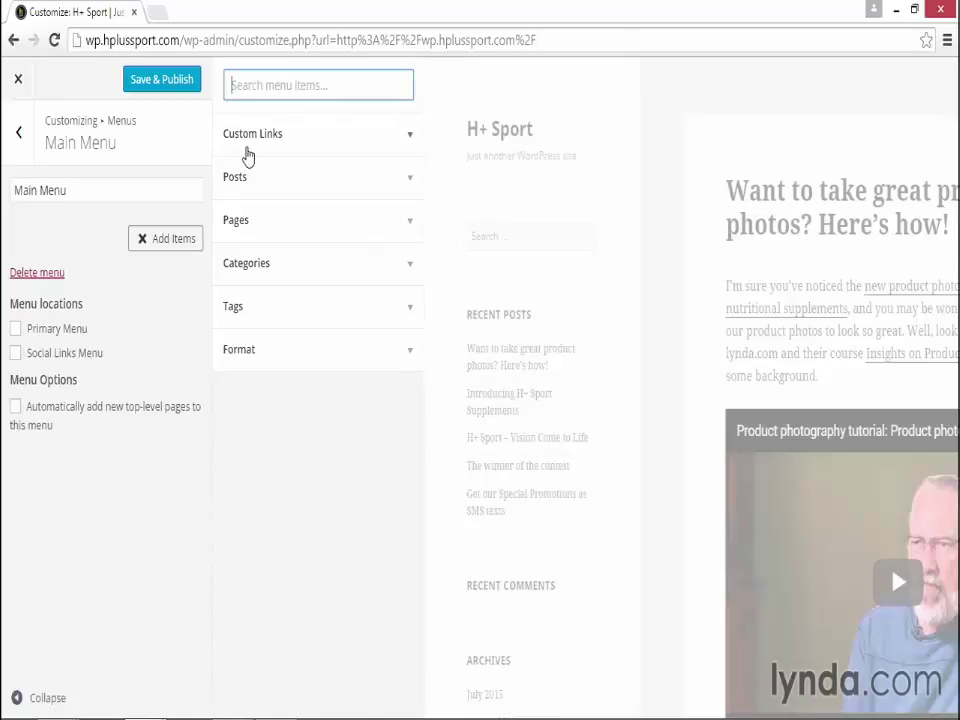
left_click(399, 142)
left_click(333, 191)
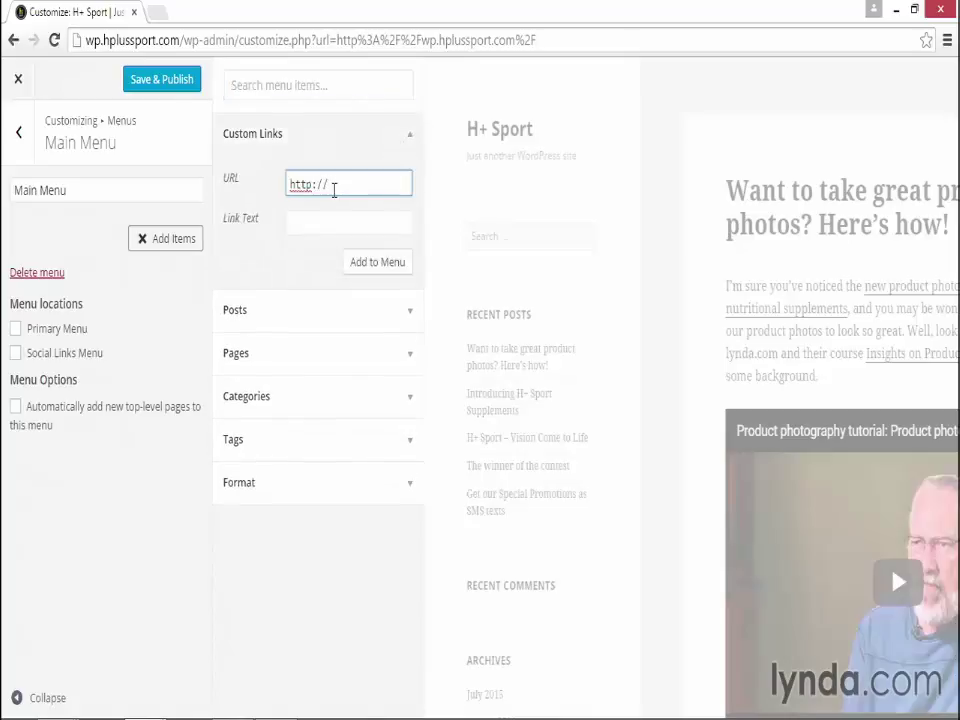
left_click(323, 215)
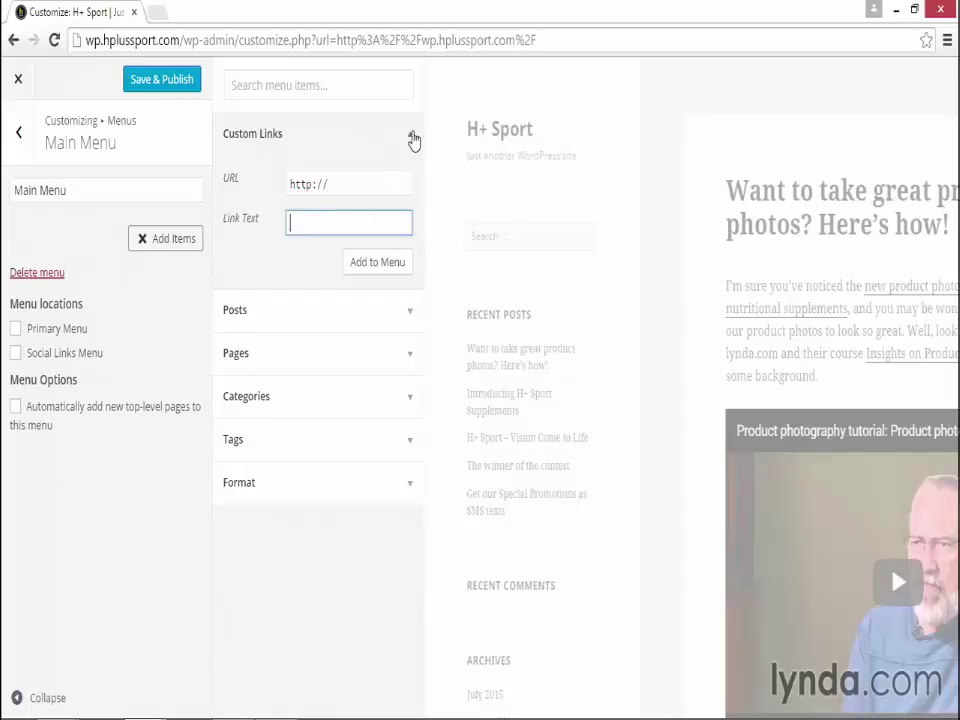
left_click(411, 136)
left_click(388, 181)
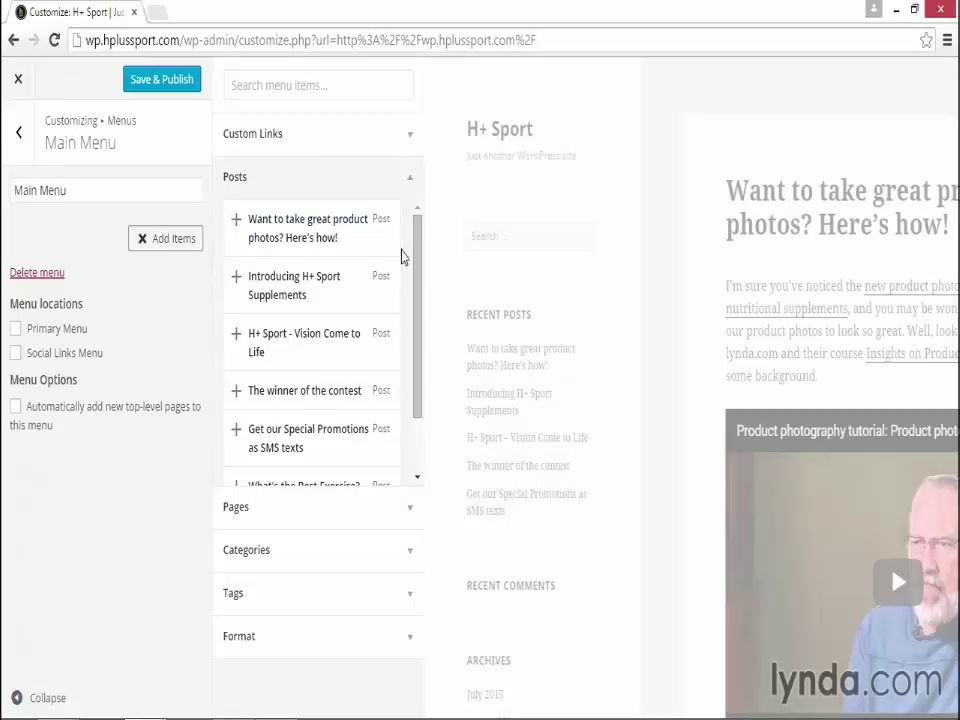
left_click(408, 180)
left_click(396, 232)
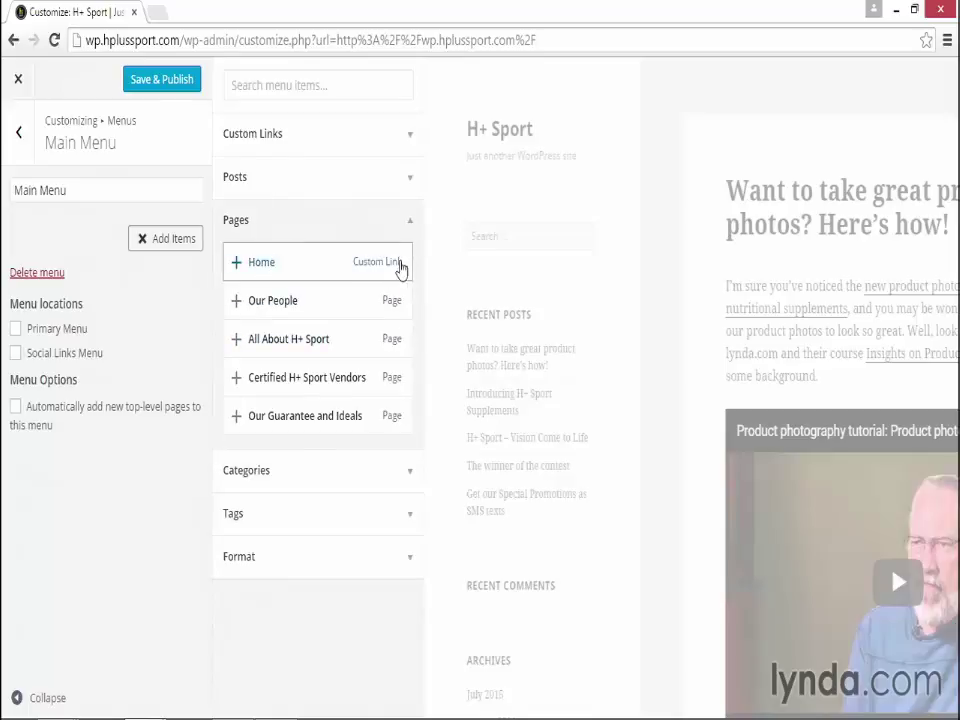
left_click(410, 221)
left_click(411, 264)
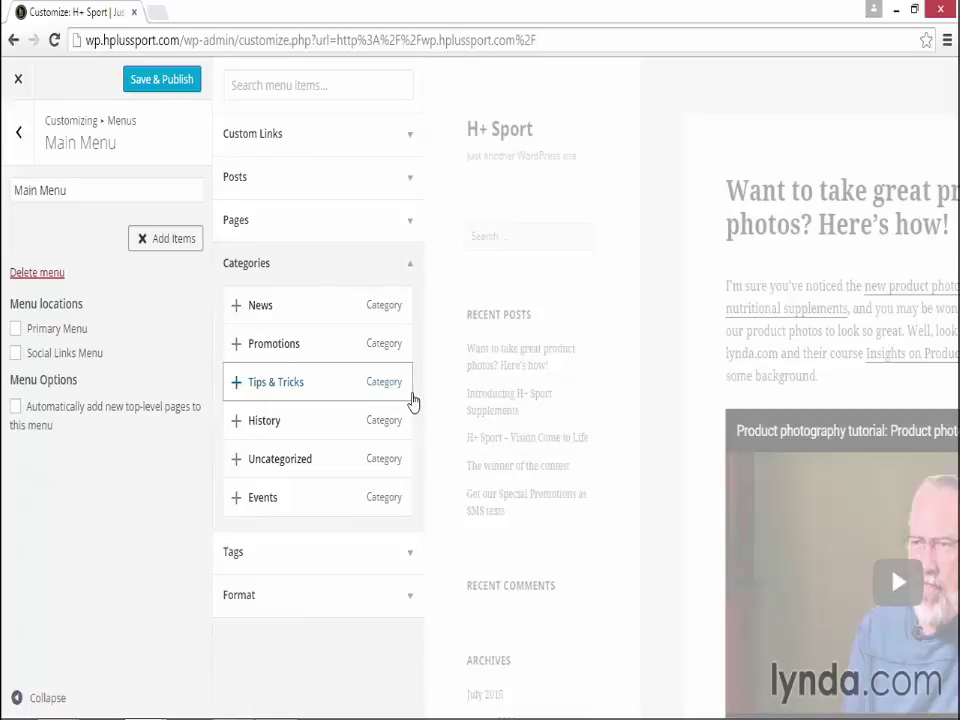
left_click(413, 268)
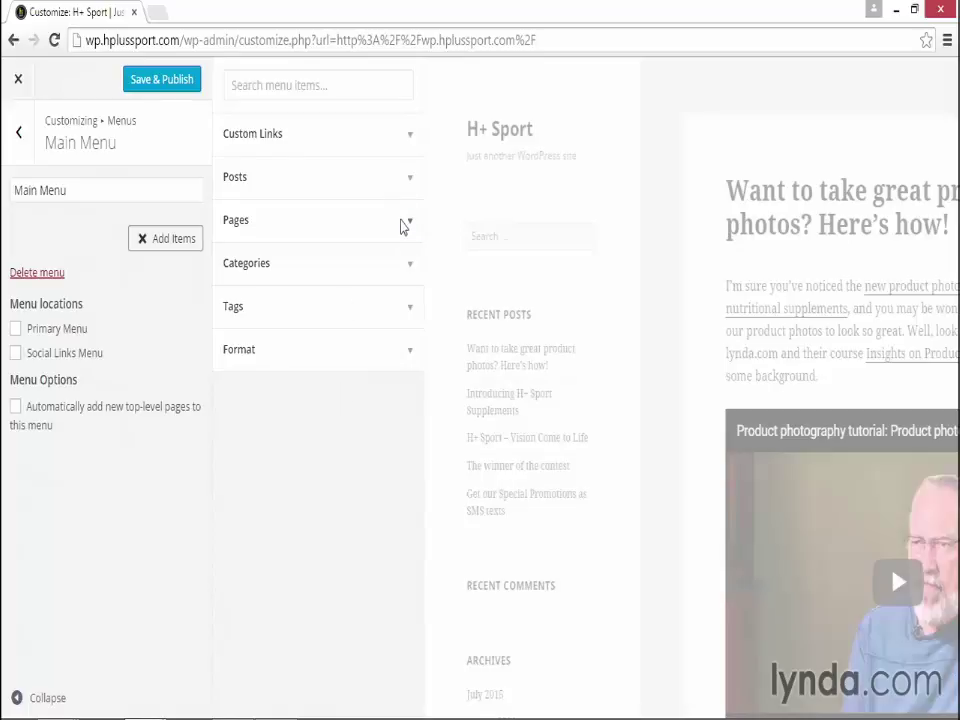
Step: Add Home, Our People, All About H+ Sport, Certified H+ Sport Vendors and Our Guarantee and Ideals to Main Menu
left_click(408, 221)
left_click(300, 264)
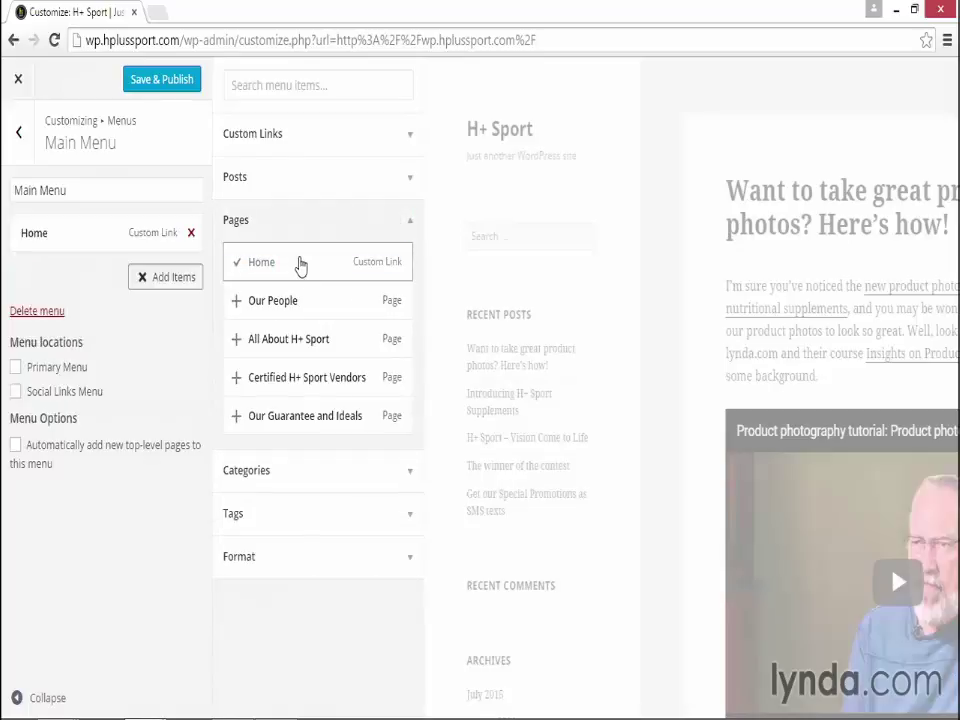
left_click(307, 301)
left_click(319, 341)
left_click(322, 380)
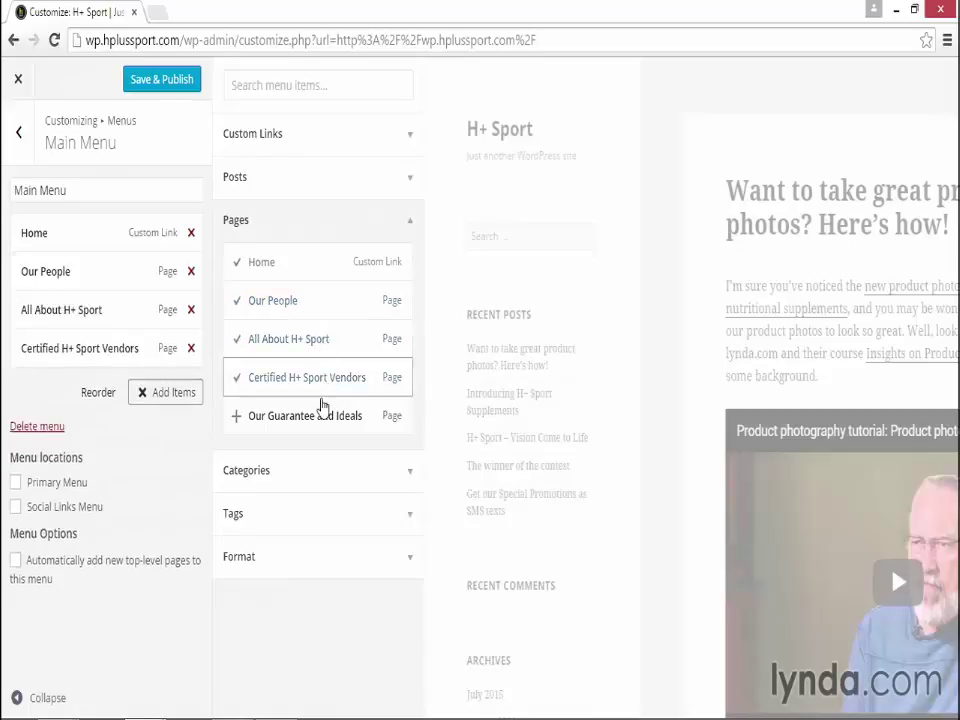
left_click(321, 419)
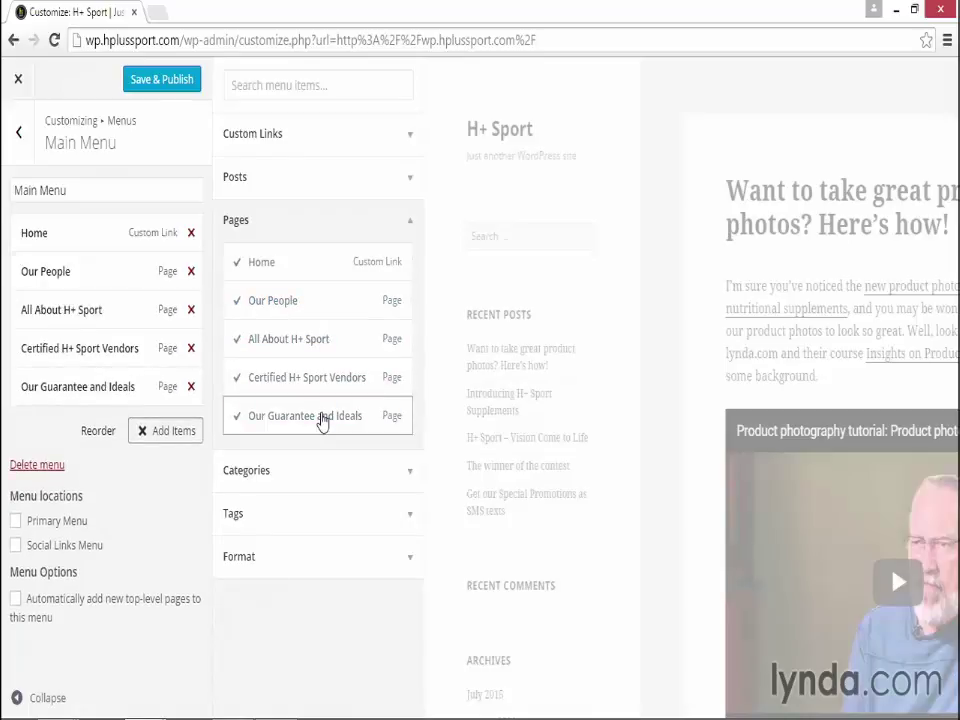
left_click(34, 334)
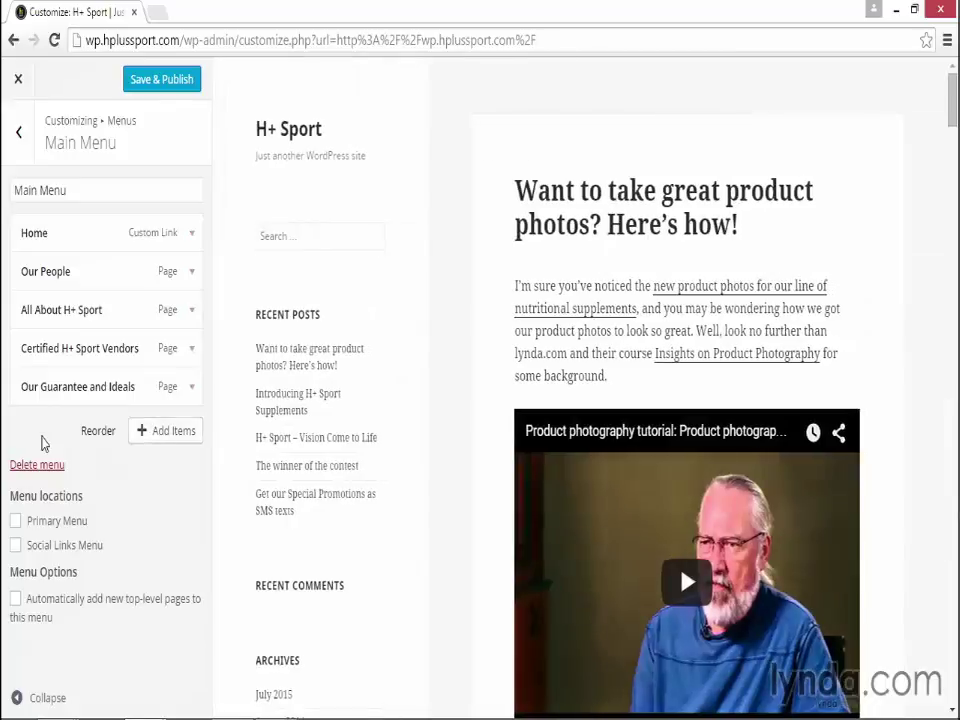
Step: Nest All About H+ Sport and Our Guarantee and Ideals as sub-items under Our People, above Certified H+ Sport Vendors
mouse_move(73, 386)
left_mouse_down()
mouse_move(71, 330)
mouse_move(75, 392)
left_mouse_up()
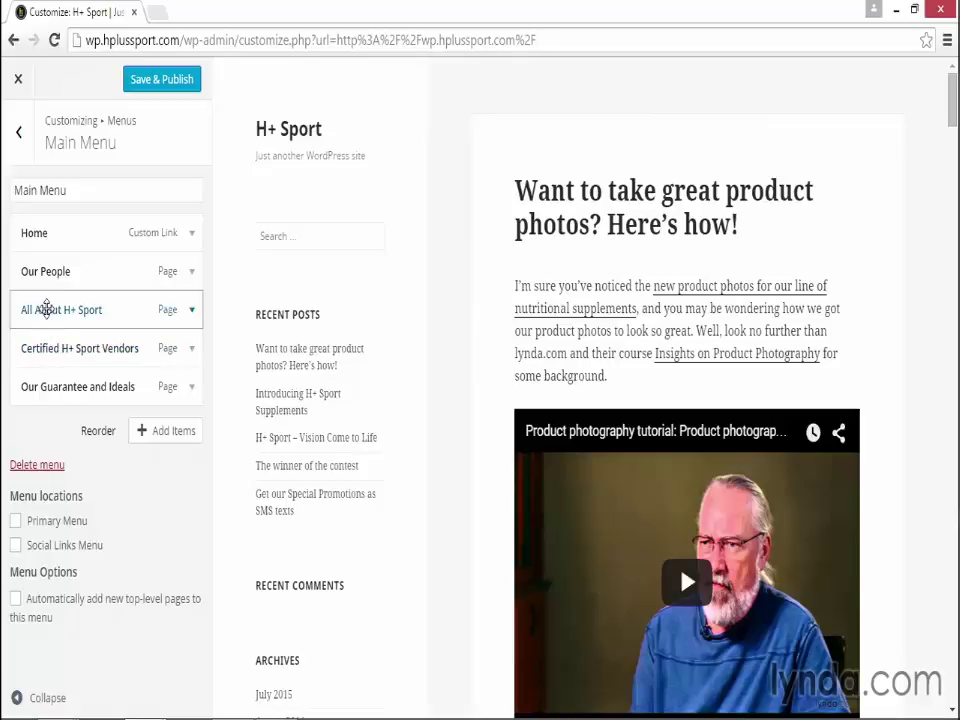
left_click_drag(46, 309, 72, 318)
left_click_drag(60, 386, 89, 357)
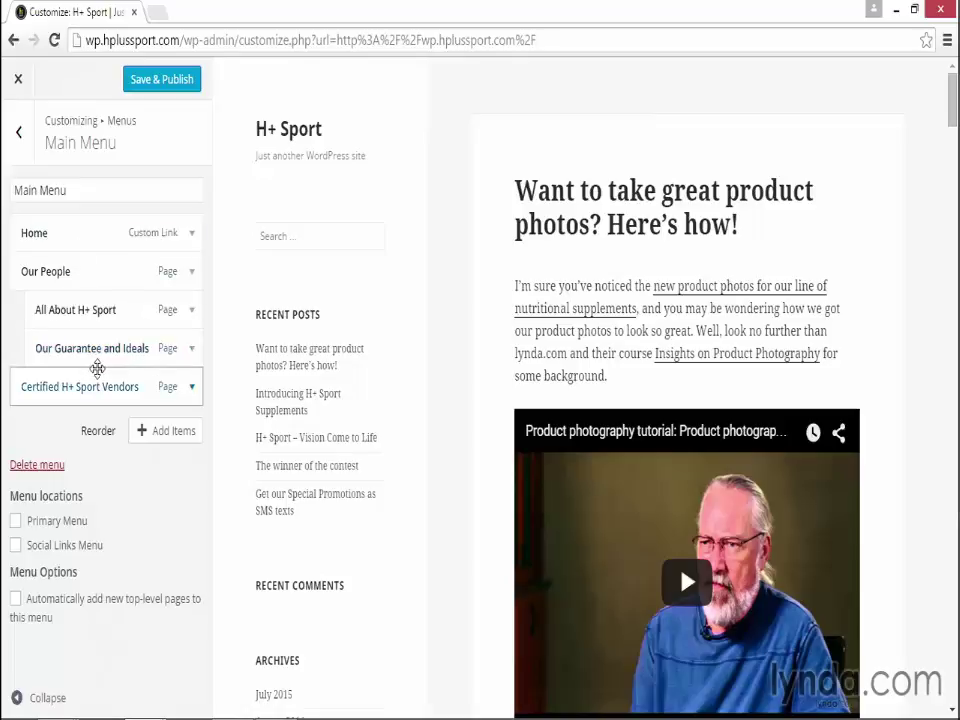
Step: Give the Home menu item the description "This is the description"
left_click(192, 236)
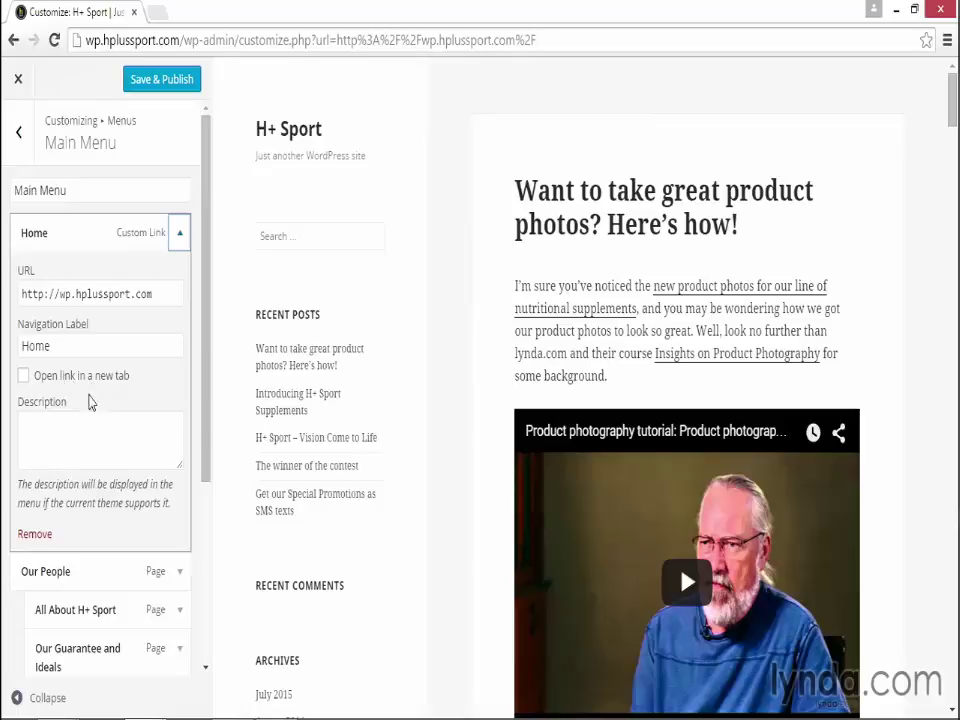
left_click(110, 435)
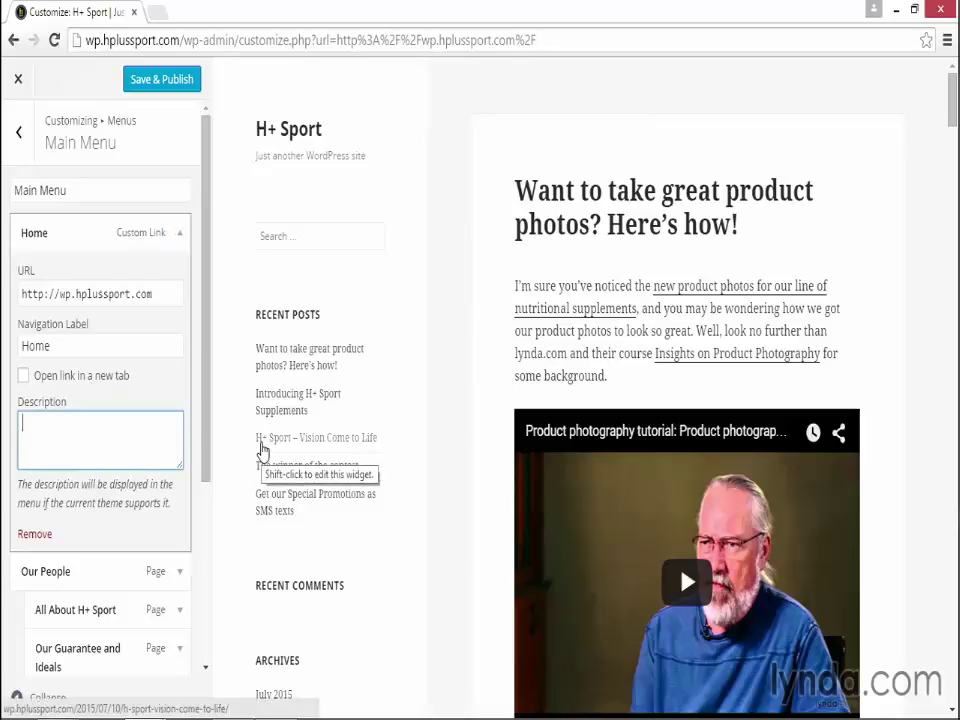
type("This is the description")
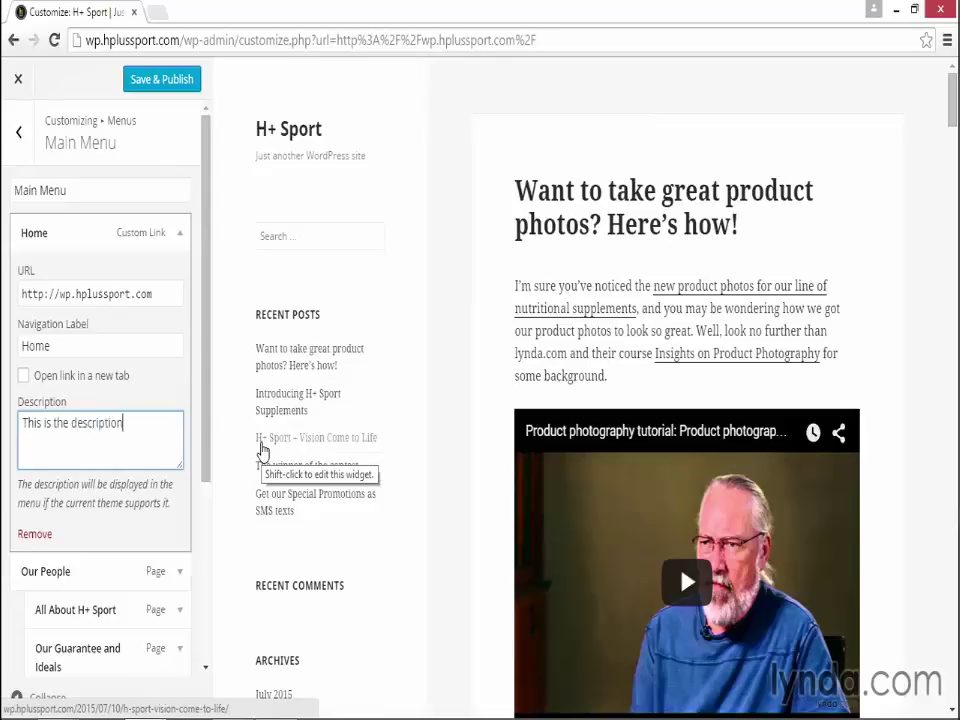
left_click(178, 233)
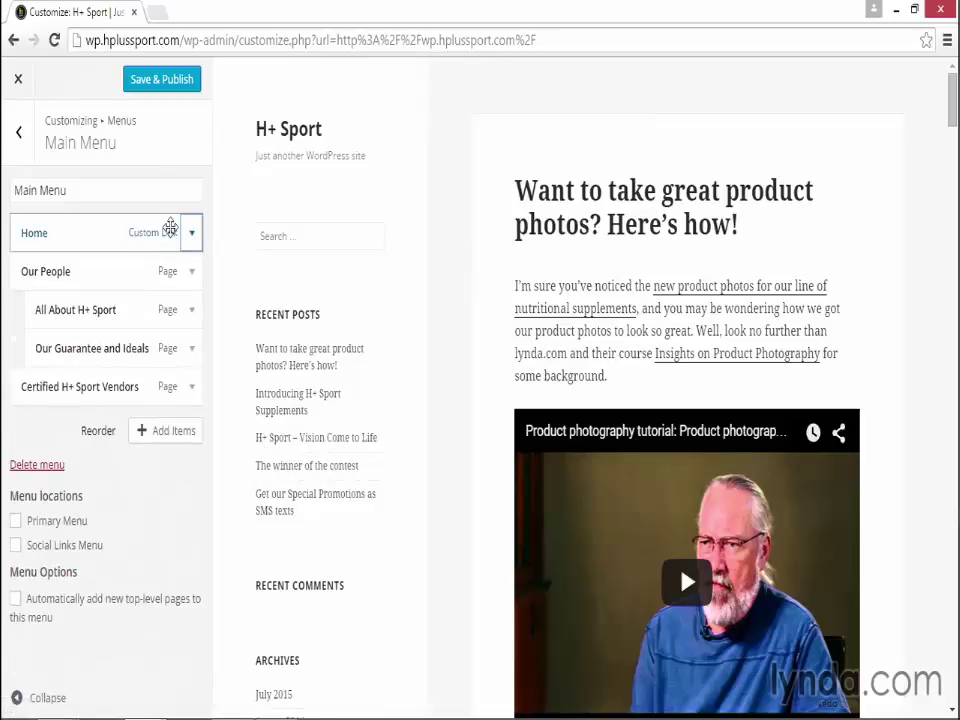
Step: Review the settings of the Our Guarantee and Ideals item, and assign Main Menu to the Primary Menu location
left_click(191, 348)
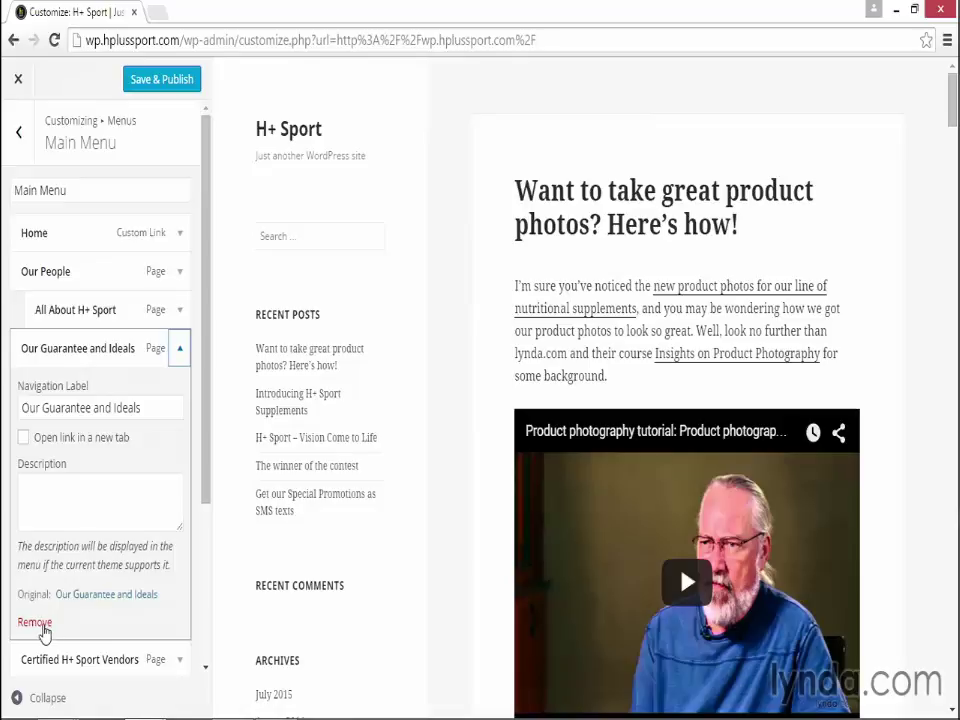
left_click(180, 348)
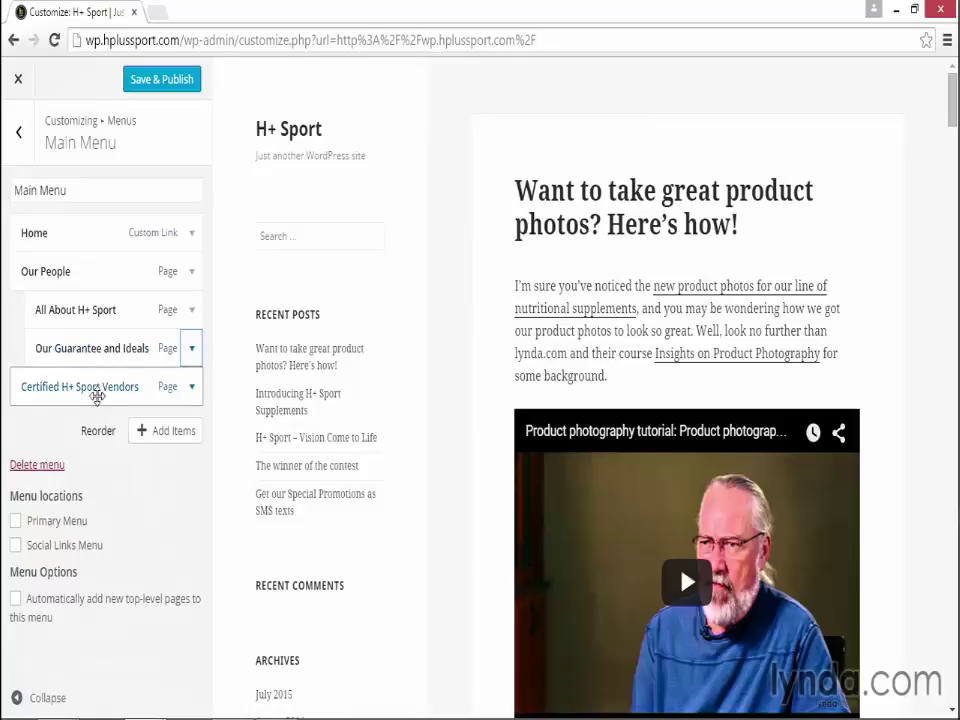
left_click(54, 528)
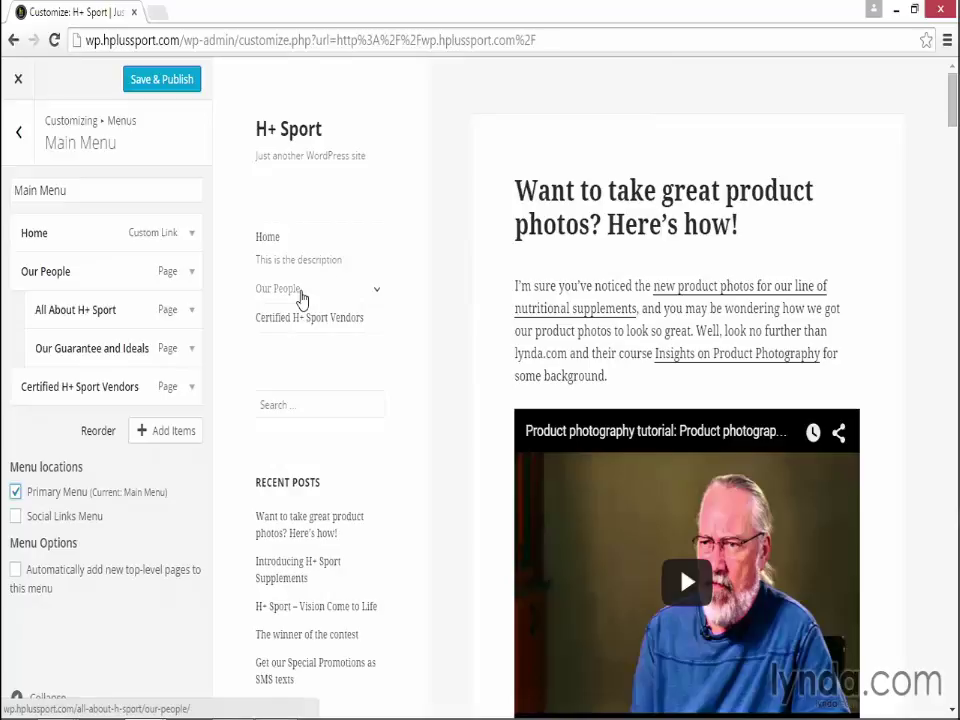
Step: Test the menu in the site preview: expand and collapse Our People's sub-items, and visit Our People, Certified H+ Sport Vendors and Home
left_click(378, 295)
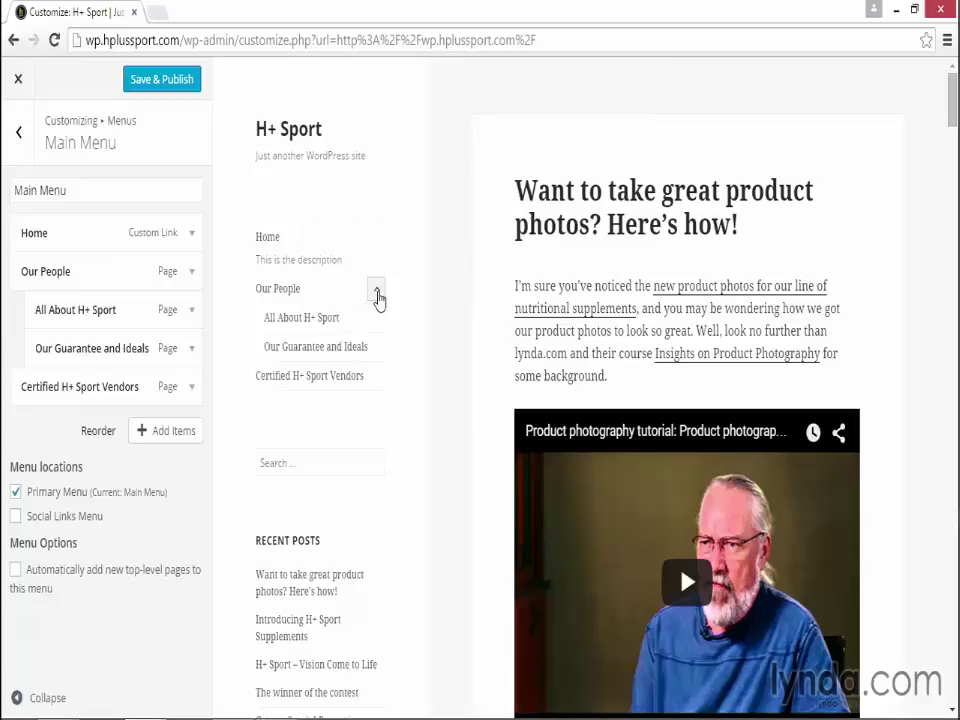
left_click(378, 295)
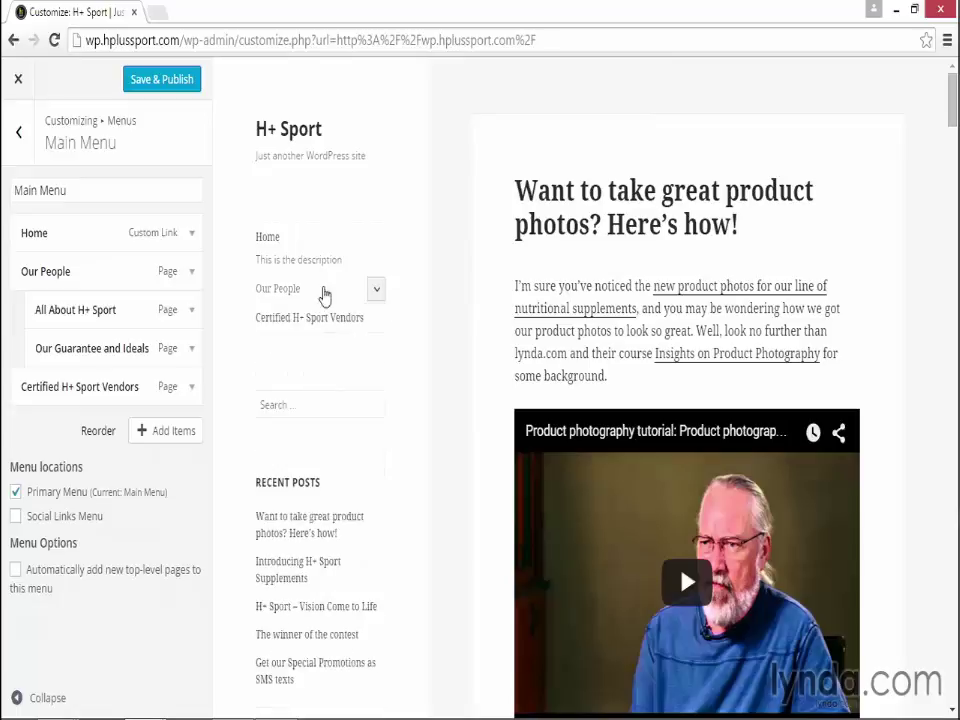
left_click(300, 294)
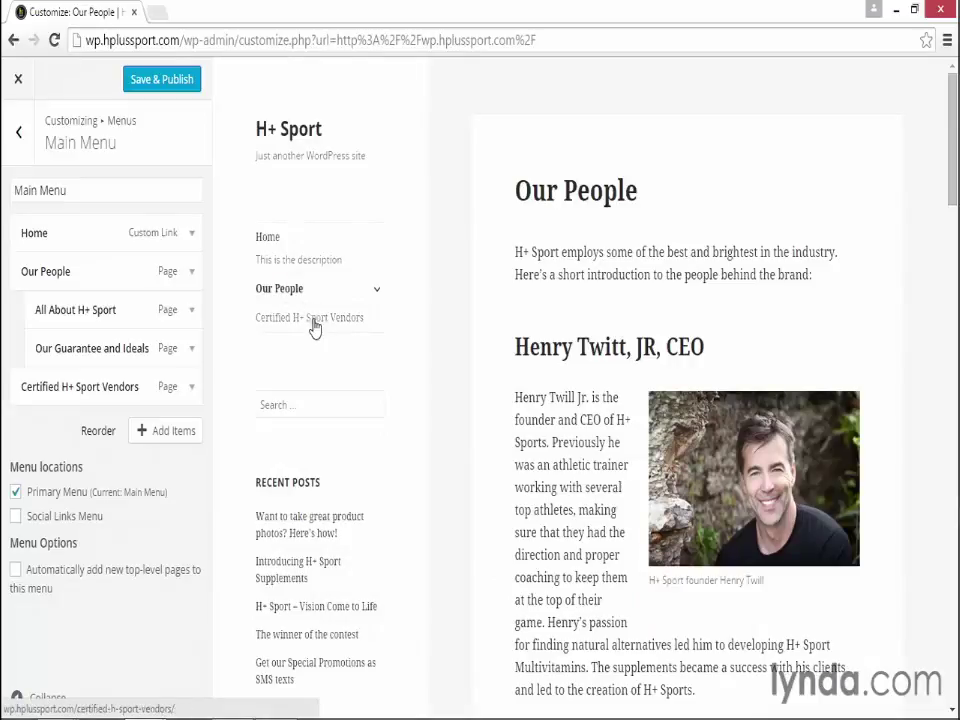
left_click(315, 318)
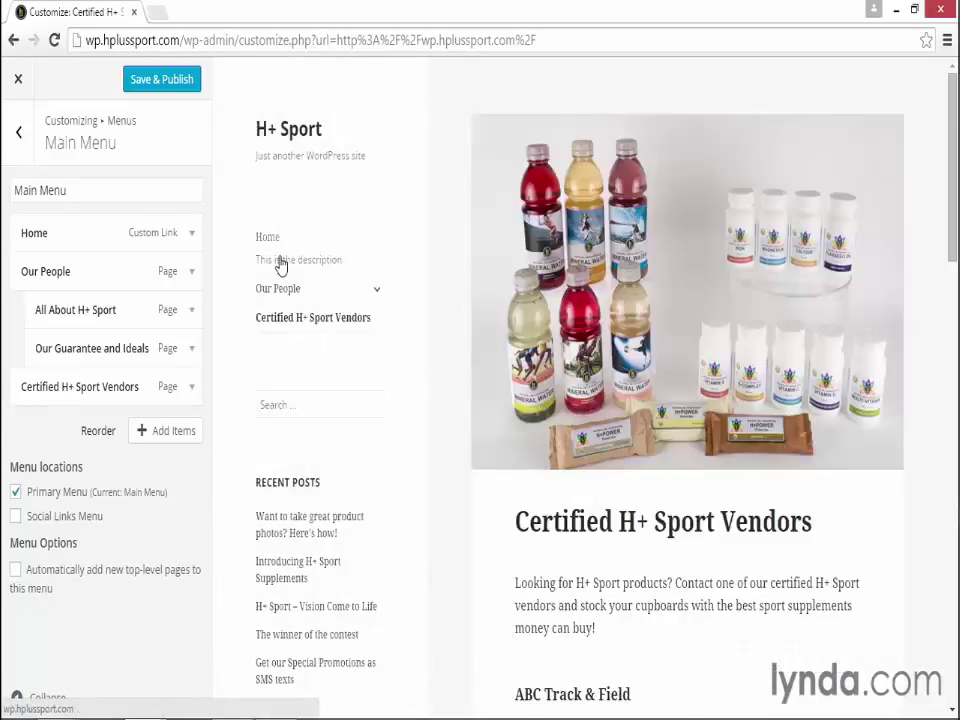
left_click(280, 262)
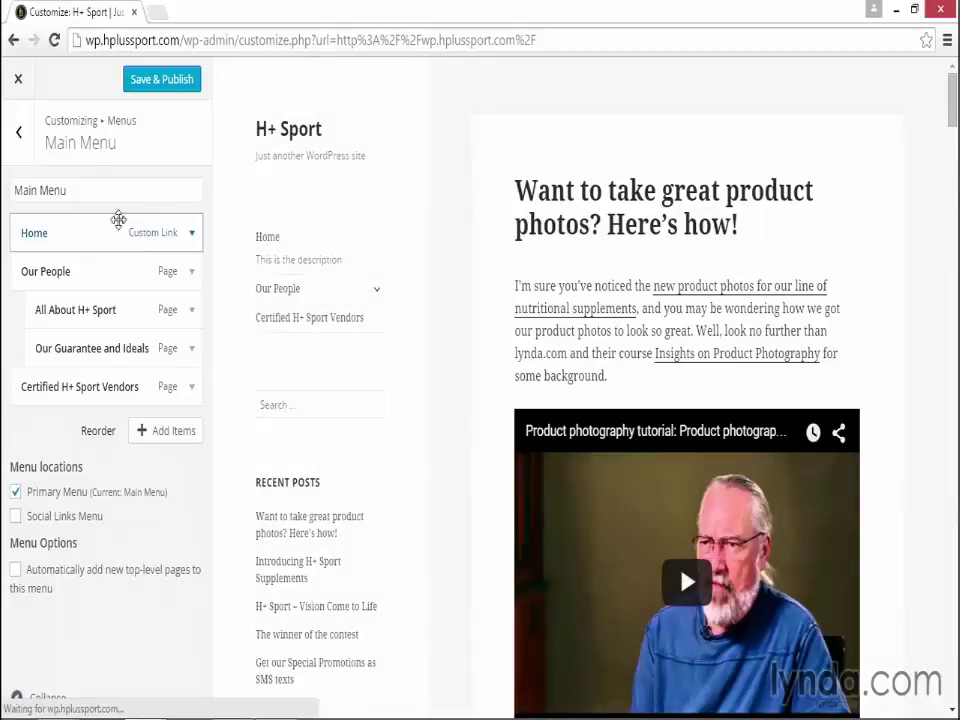
Step: Delete the description text of the Home menu item and collapse its settings
left_click(182, 235)
left_click_drag(124, 423, 4, 430)
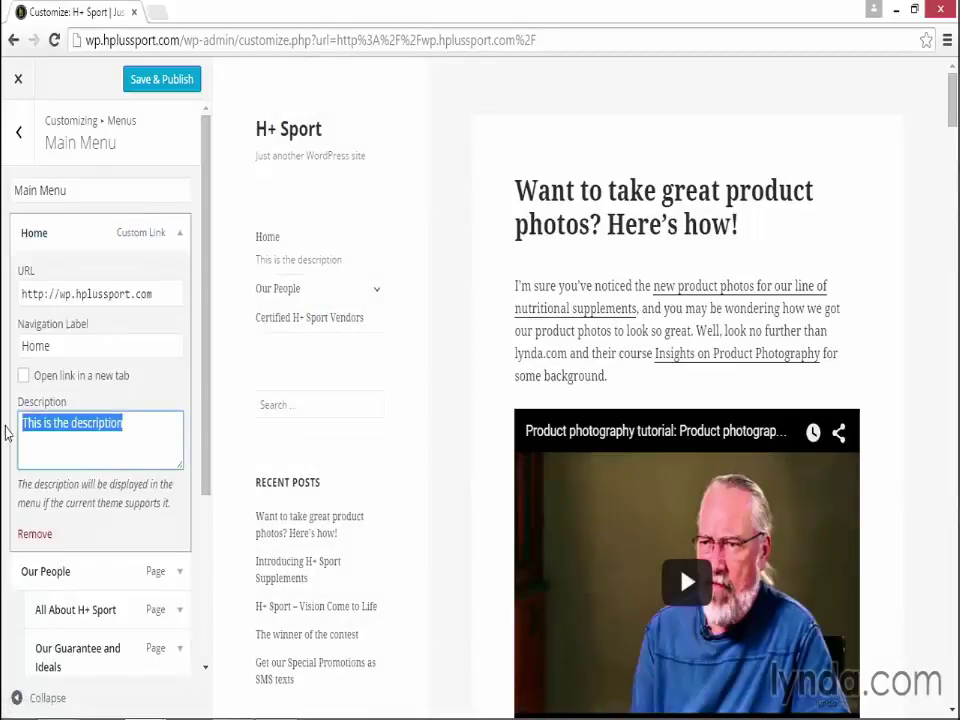
key("BackSpace")
left_click(161, 244)
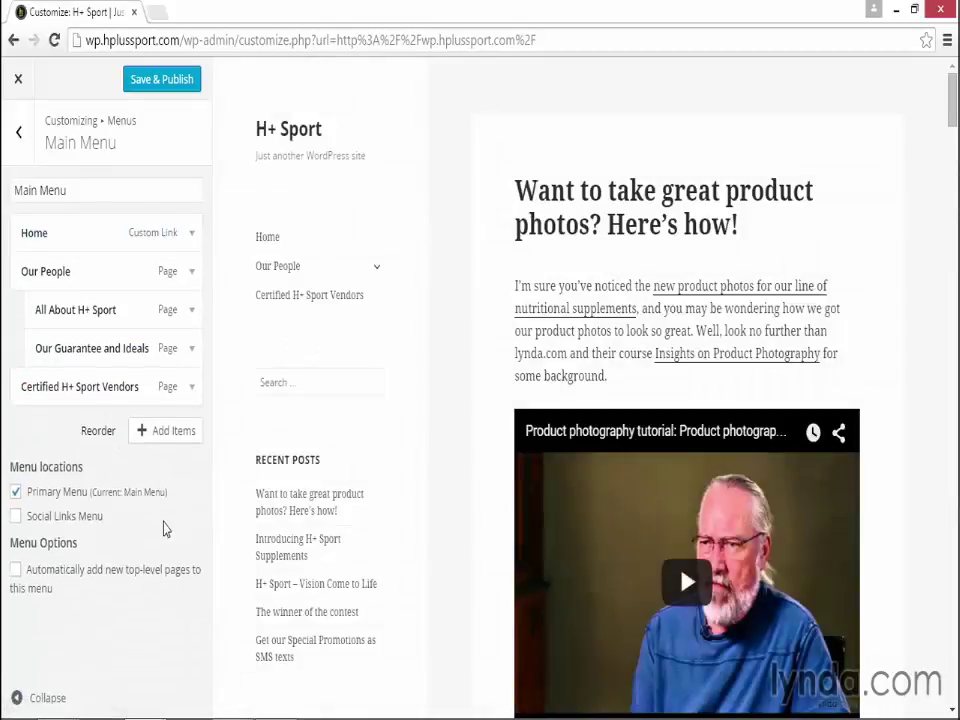
Step: Review which menus are assigned to the theme's menu locations, and return to the Menus overview
left_click(22, 137)
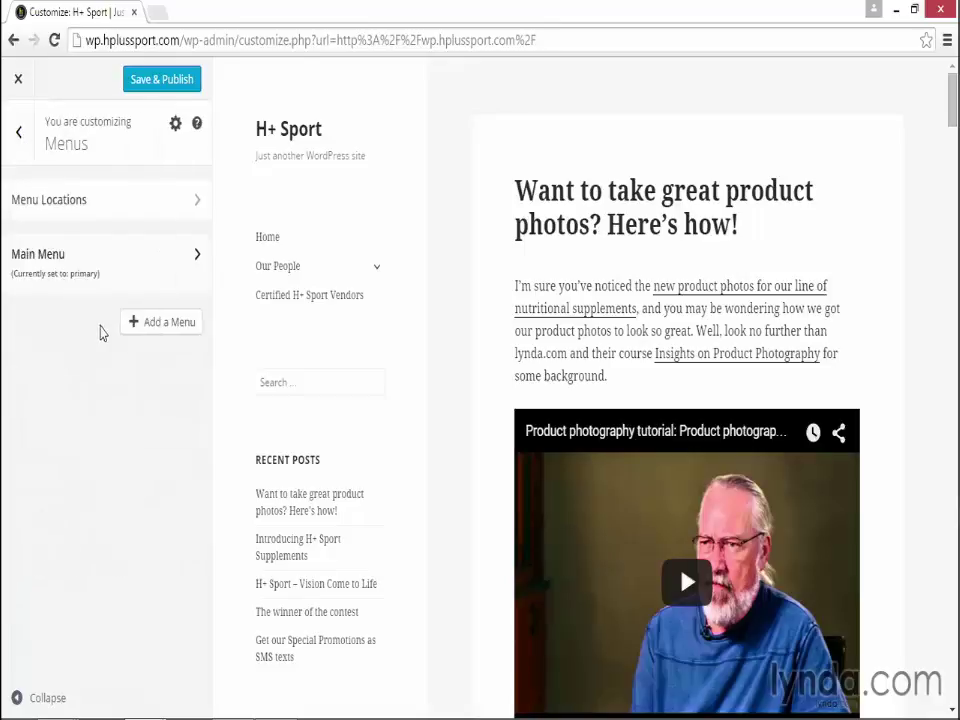
left_click(157, 188)
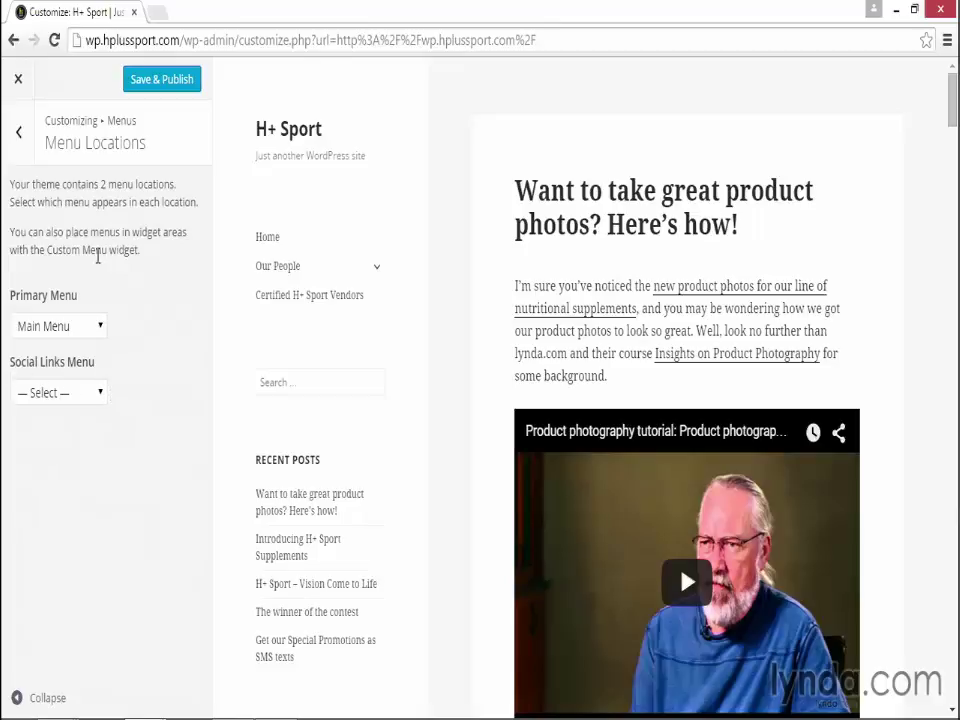
left_click(20, 128)
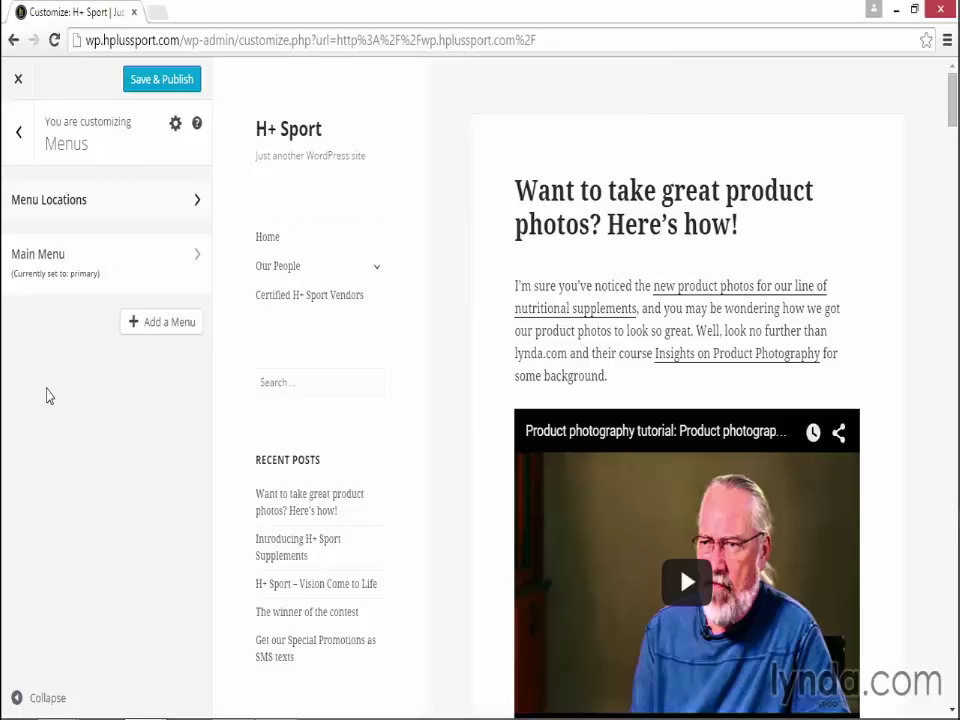
Step: Create a new menu named "Social Menu"
left_click(150, 335)
left_click(158, 385)
type("Social Menu")
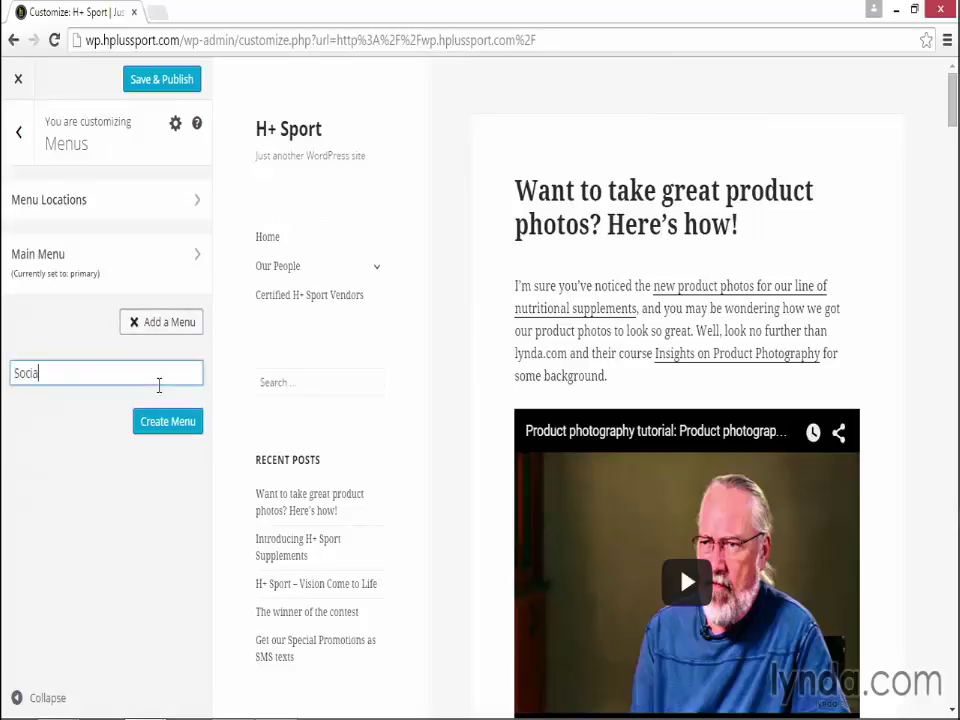
left_click(178, 421)
left_click(166, 238)
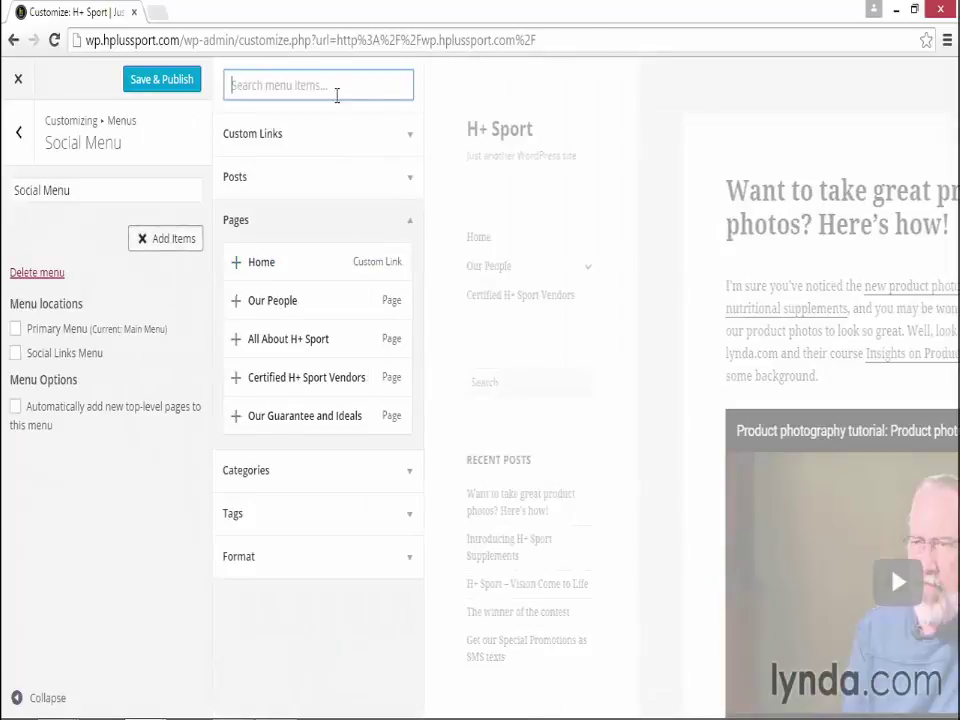
left_click(326, 150)
left_click(351, 184)
type("twitter.com")
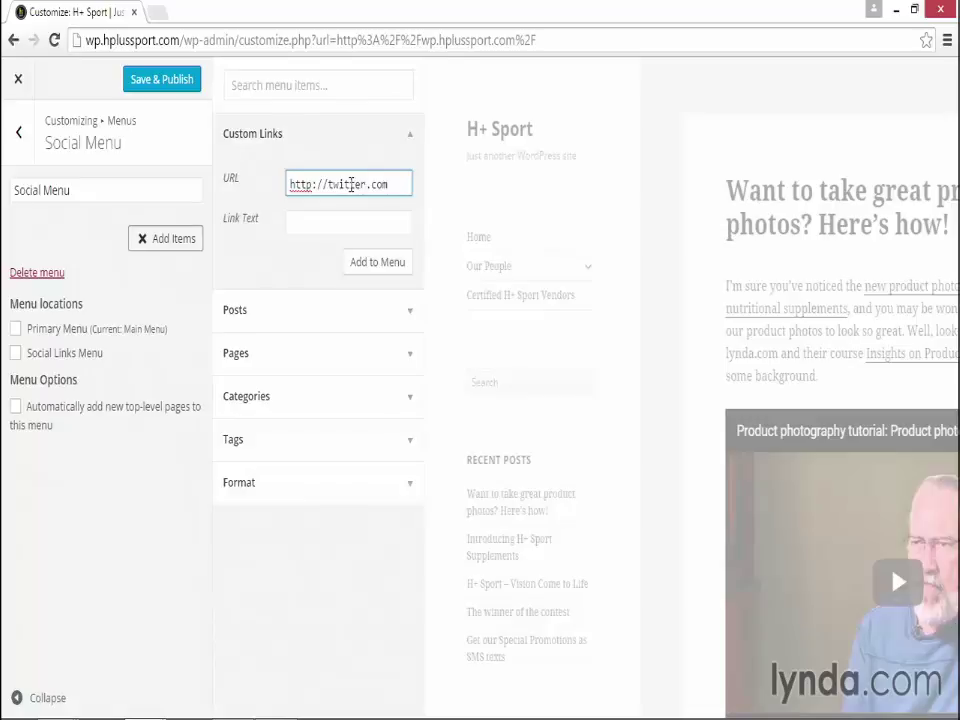
key("Tab")
type("Twitter")
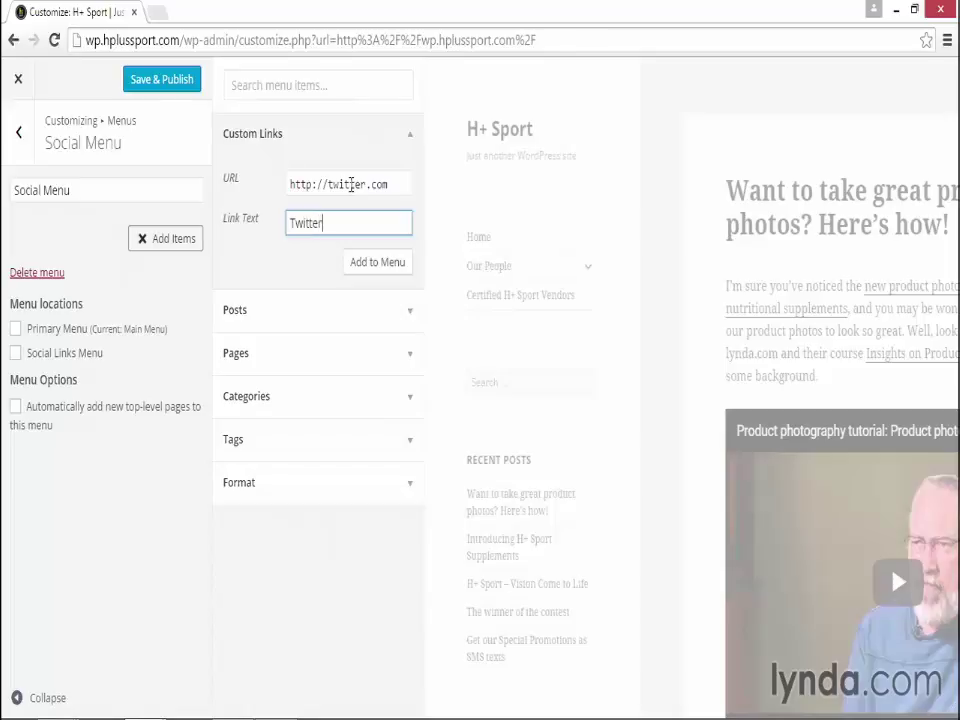
left_click(366, 260)
left_click(353, 190)
type("facebook.com")
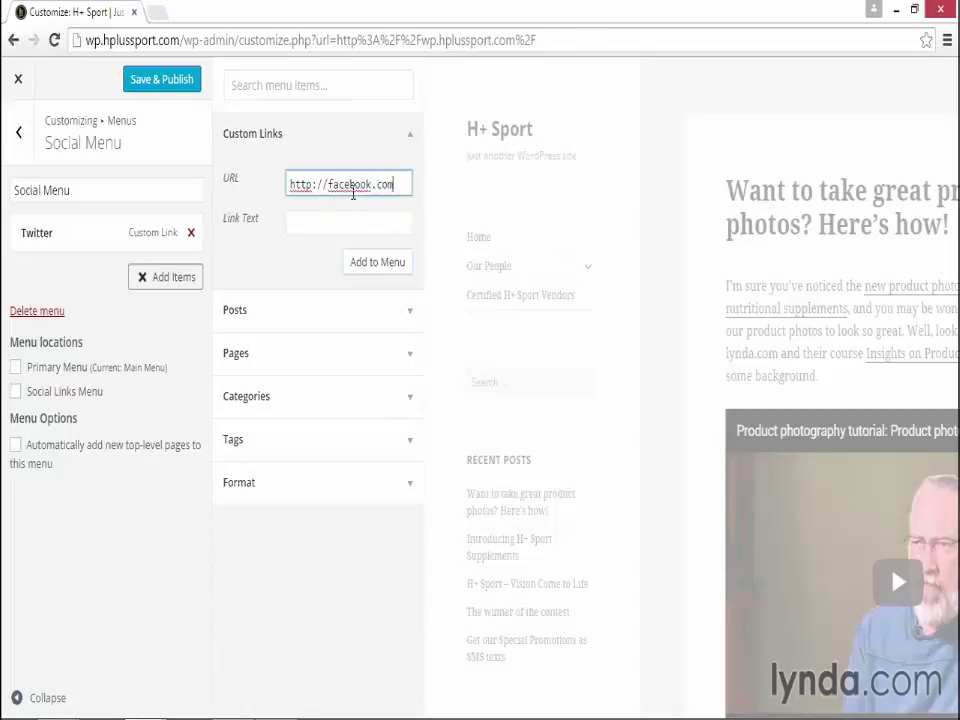
key("Tab")
type("Facebook")
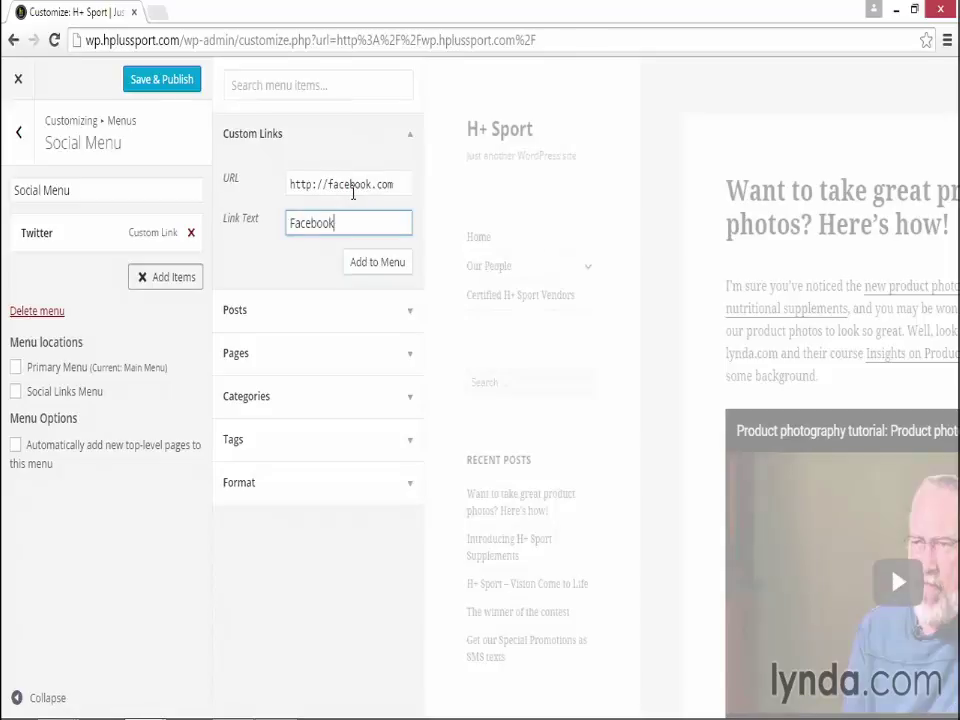
key("Return")
left_click(352, 190)
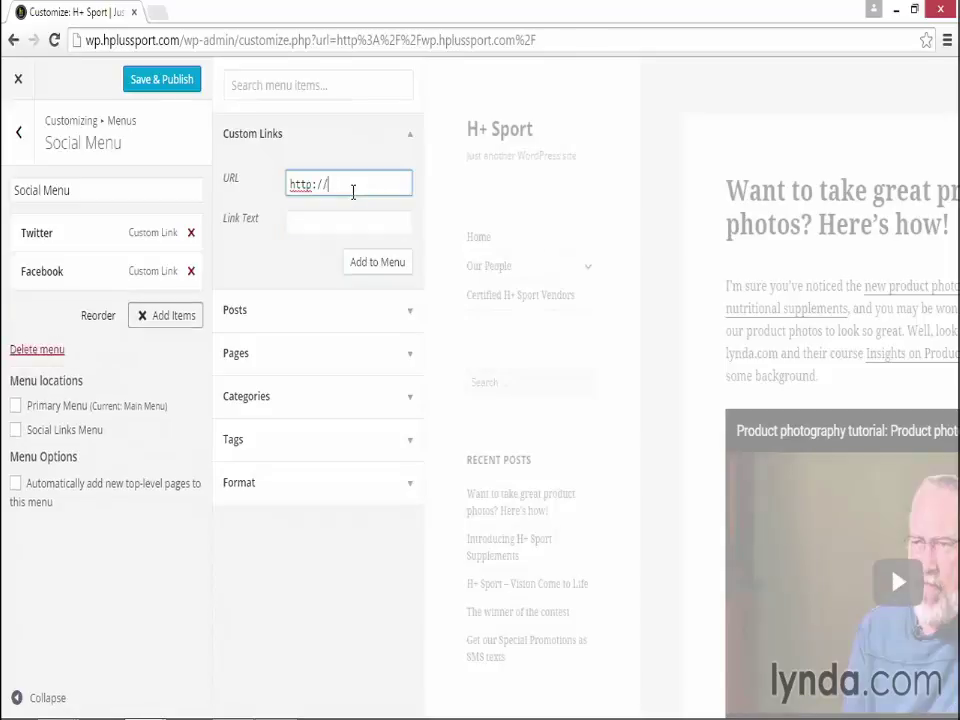
type("instagram.com")
key("Tab")
type("Instagram")
key("Return")
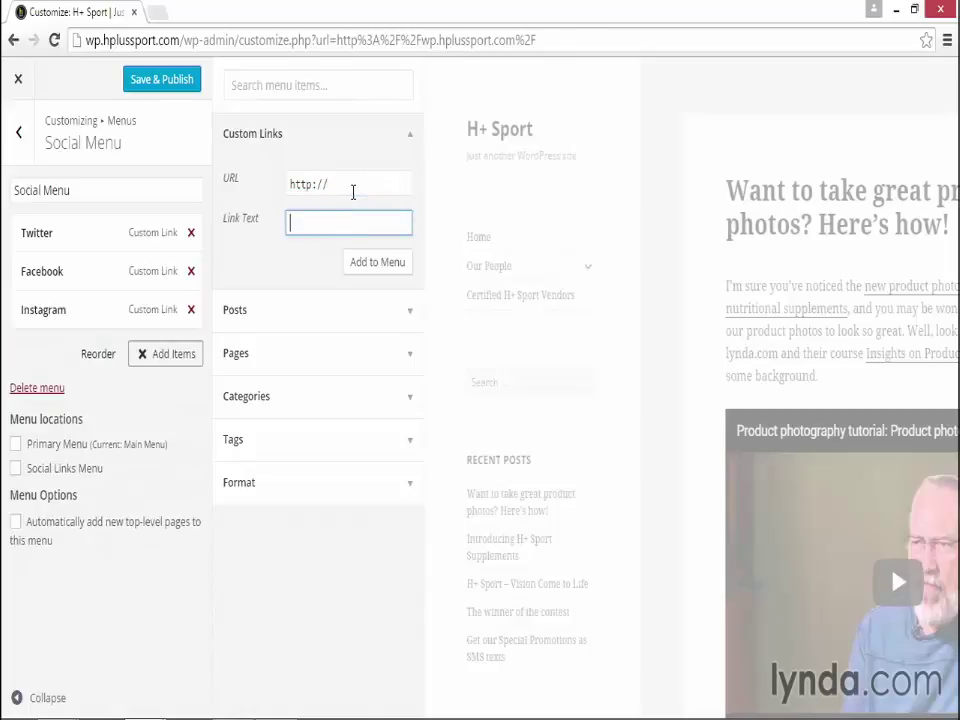
left_click(352, 192)
type("linkedin.com")
key("Tab")
type("LinkedIn")
key("Return")
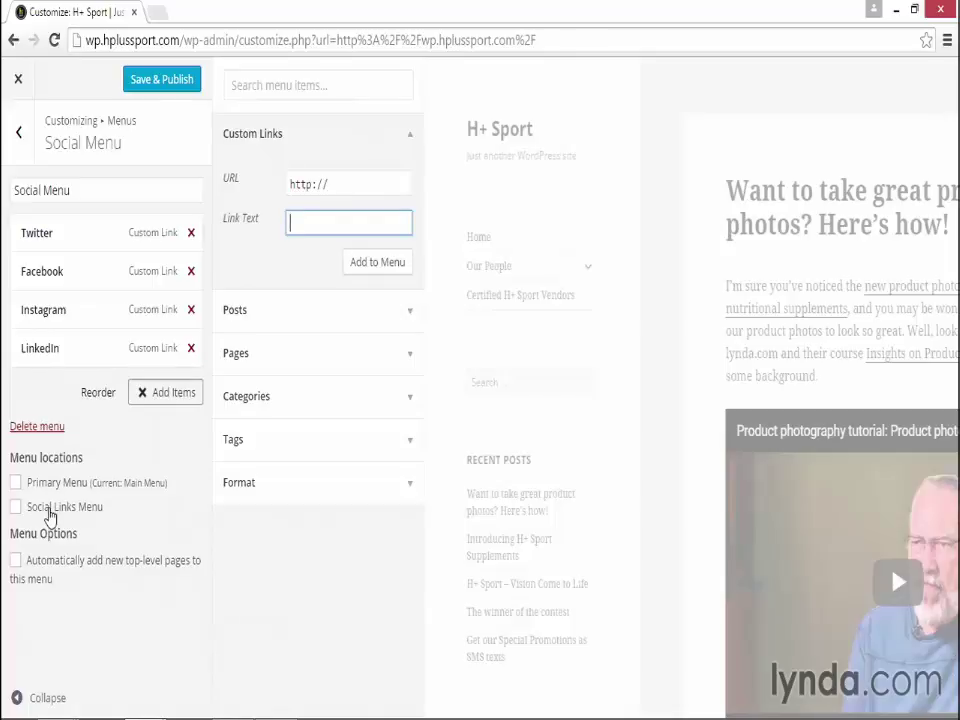
left_click(47, 511)
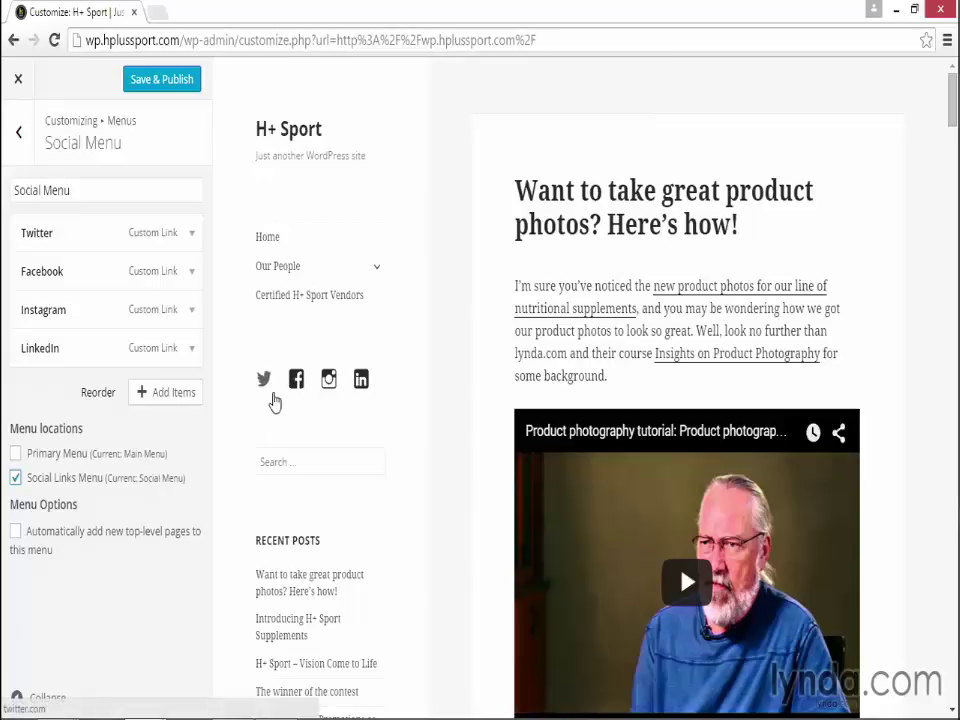
Step: Set the Twitter and Facebook items of Social Menu to open their links in a new tab
left_click(189, 234)
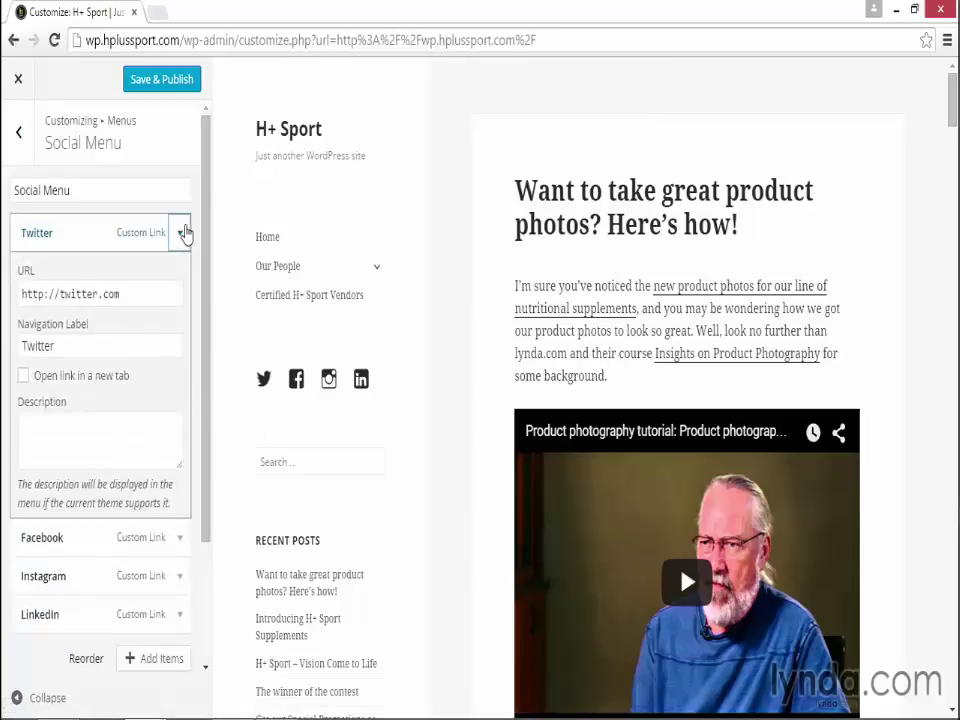
left_click(76, 378)
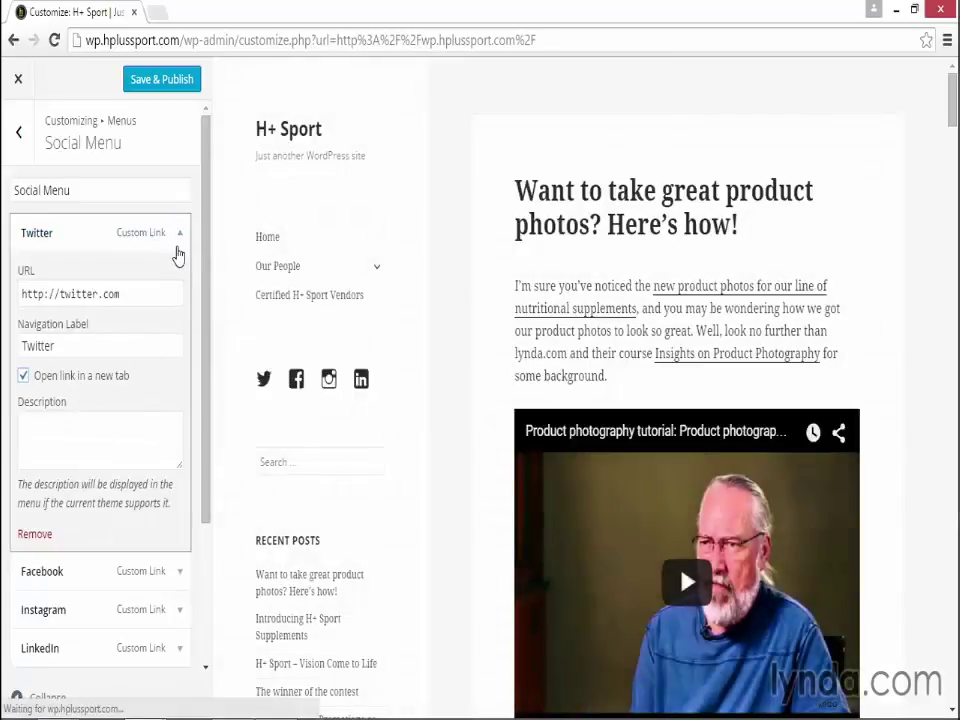
left_click(179, 236)
left_click(190, 274)
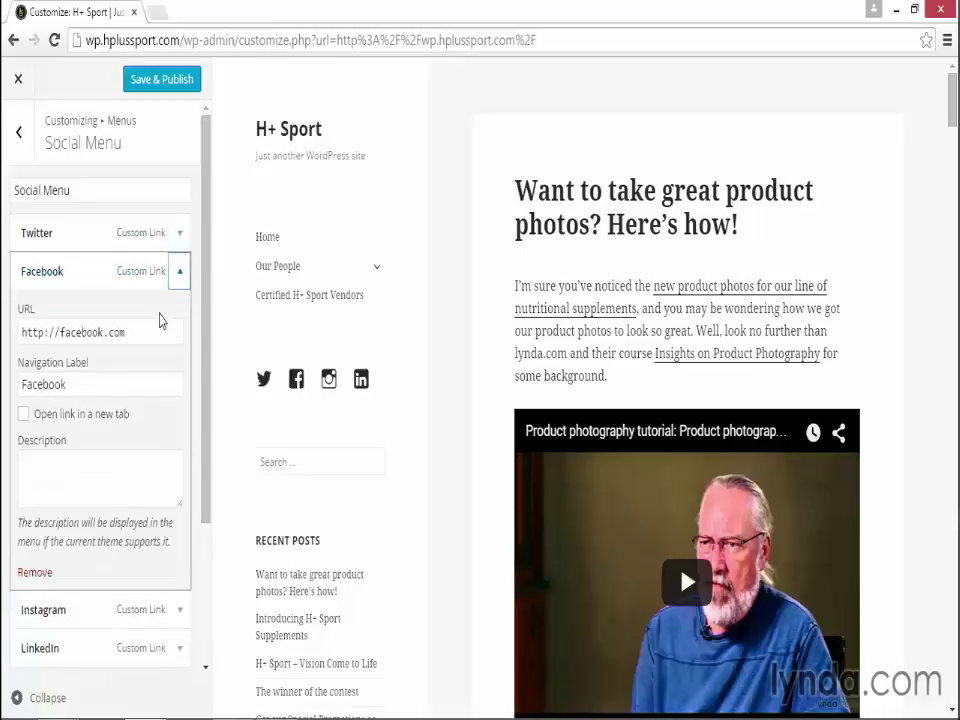
left_click(79, 421)
left_click(190, 271)
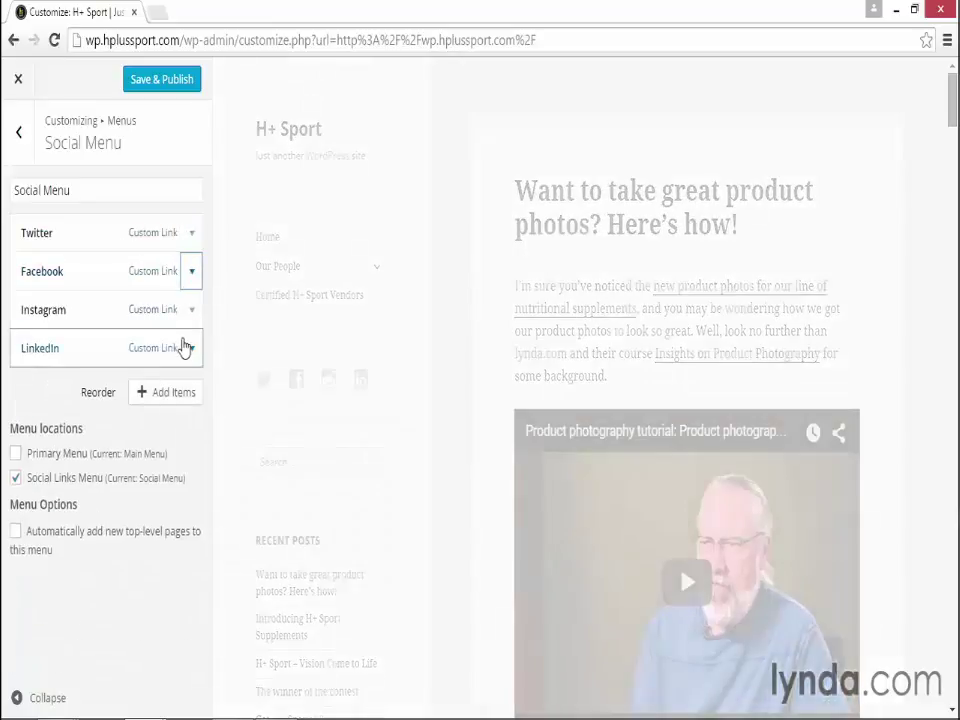
Step: Set the Instagram and LinkedIn items of Social Menu to open their links in a new tab
left_click(190, 312)
left_click(81, 450)
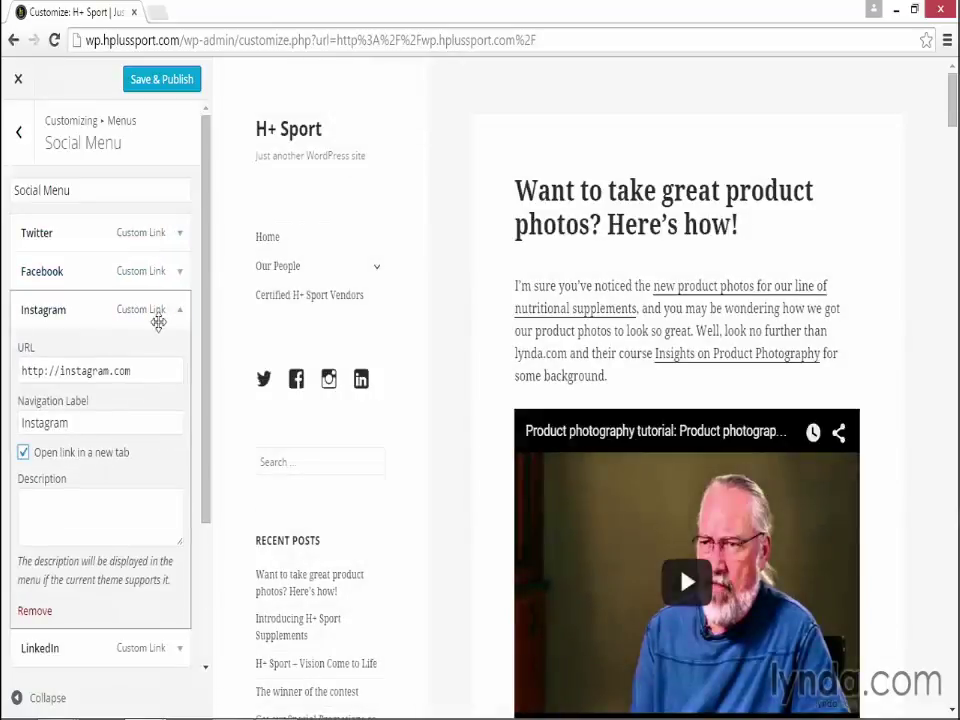
left_click(183, 316)
left_click(190, 347)
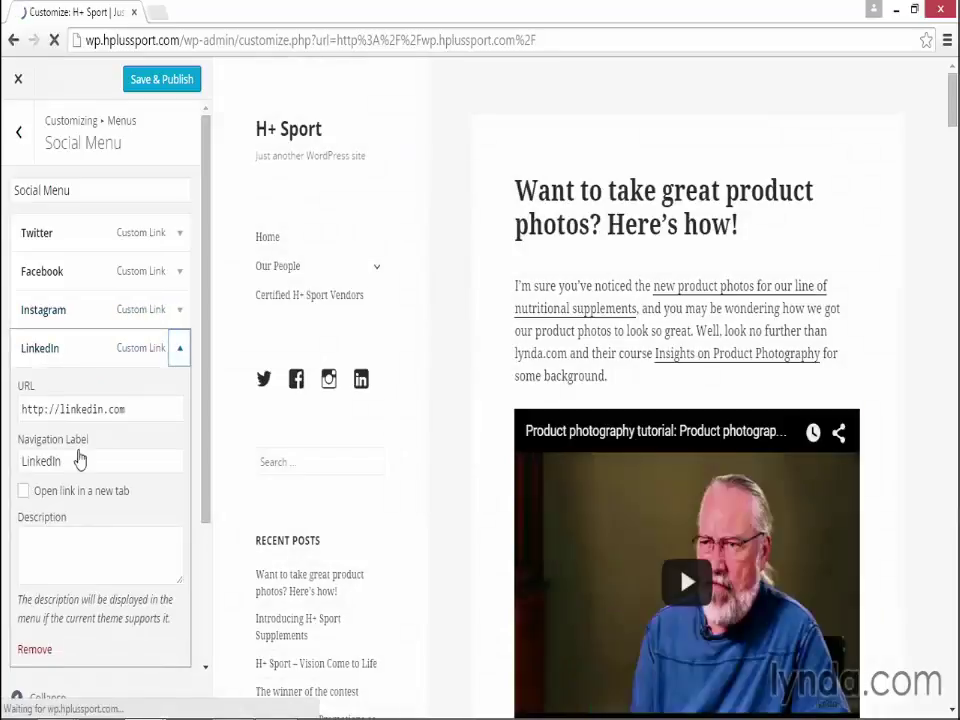
left_click(77, 494)
left_click(190, 348)
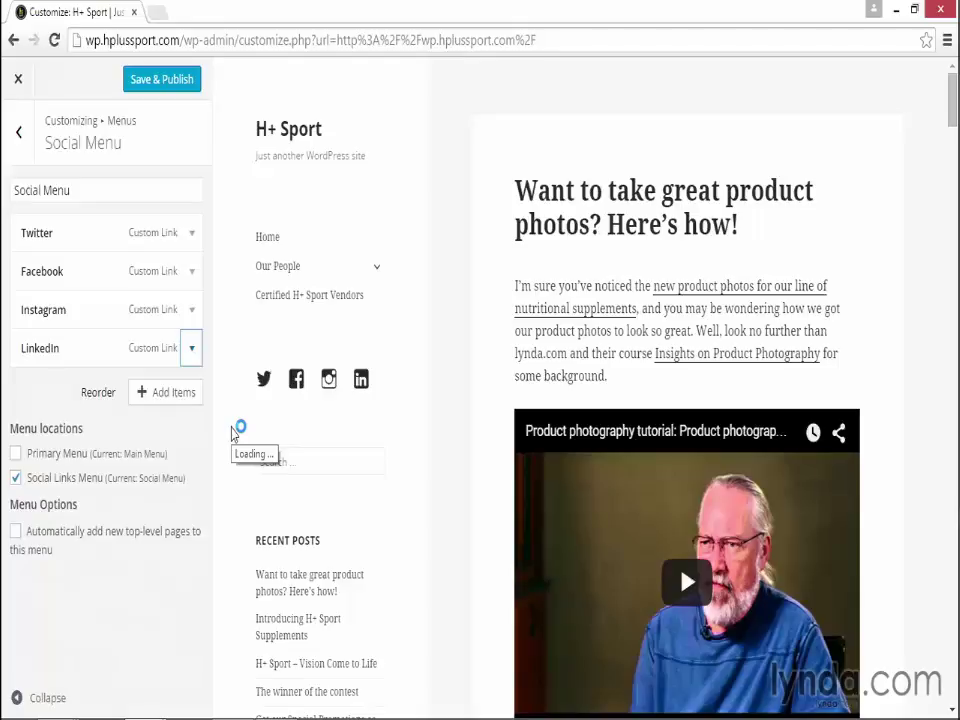
Step: Save and publish the menu changes, and close the Customizer to return to the live site
left_click(168, 82)
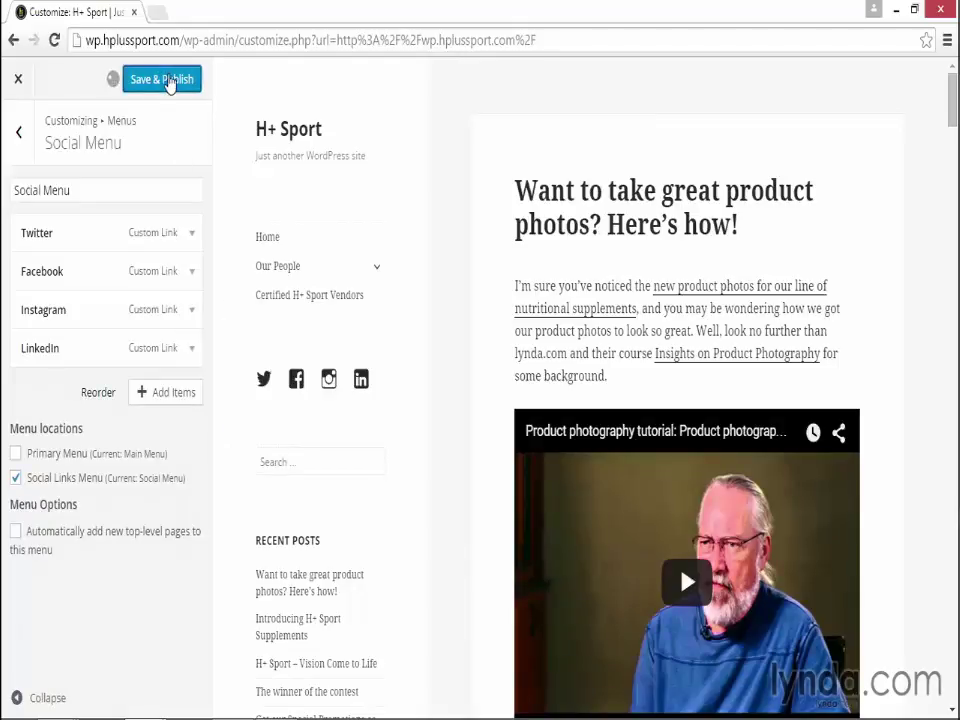
left_click(10, 80)
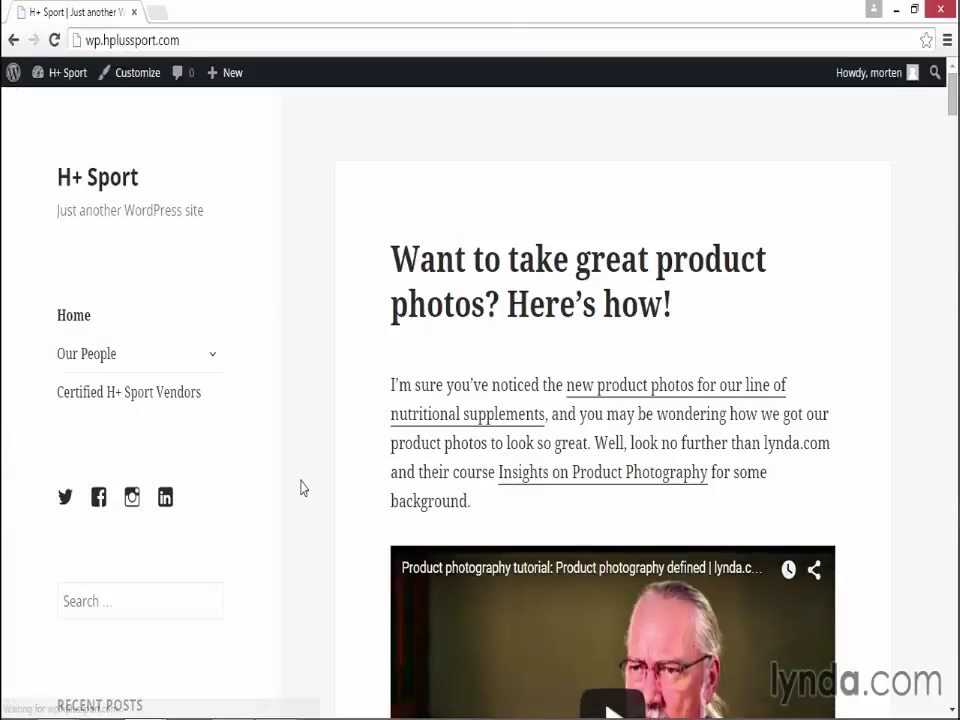
Step: Test the menus on the live site: expand Our People's sub-items and follow the Twitter link
left_click(212, 358)
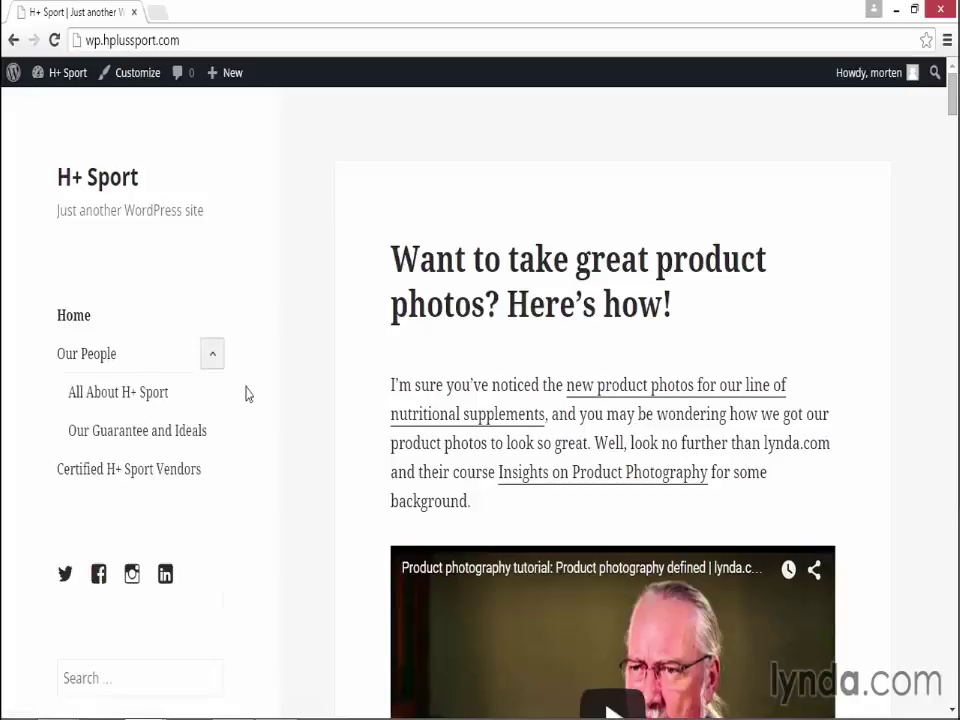
scroll(242, 392, "down", 2)
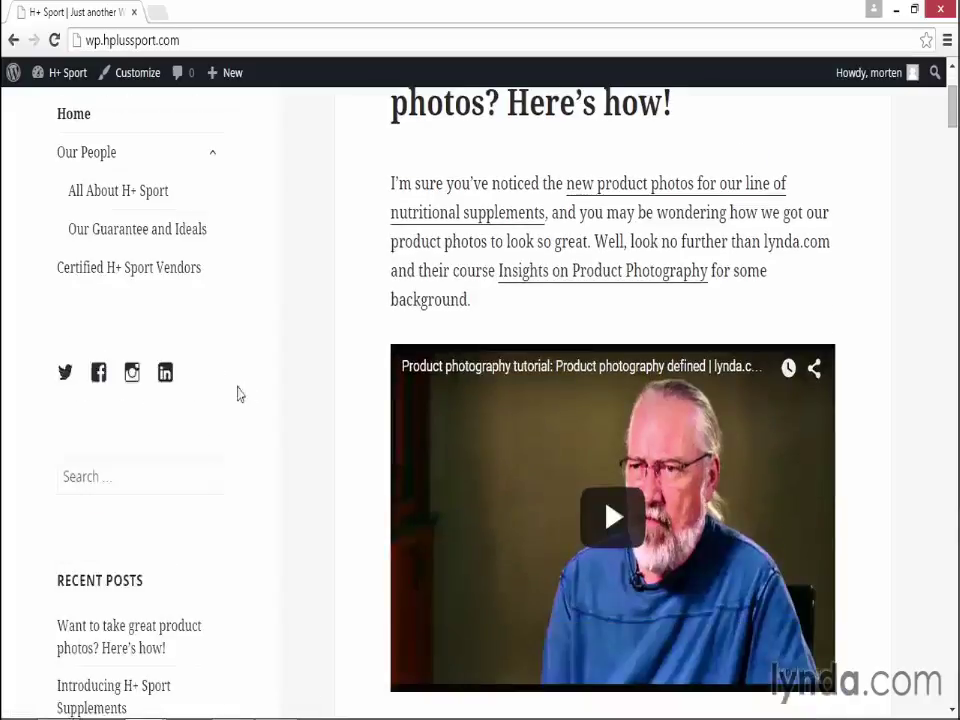
left_click(65, 375)
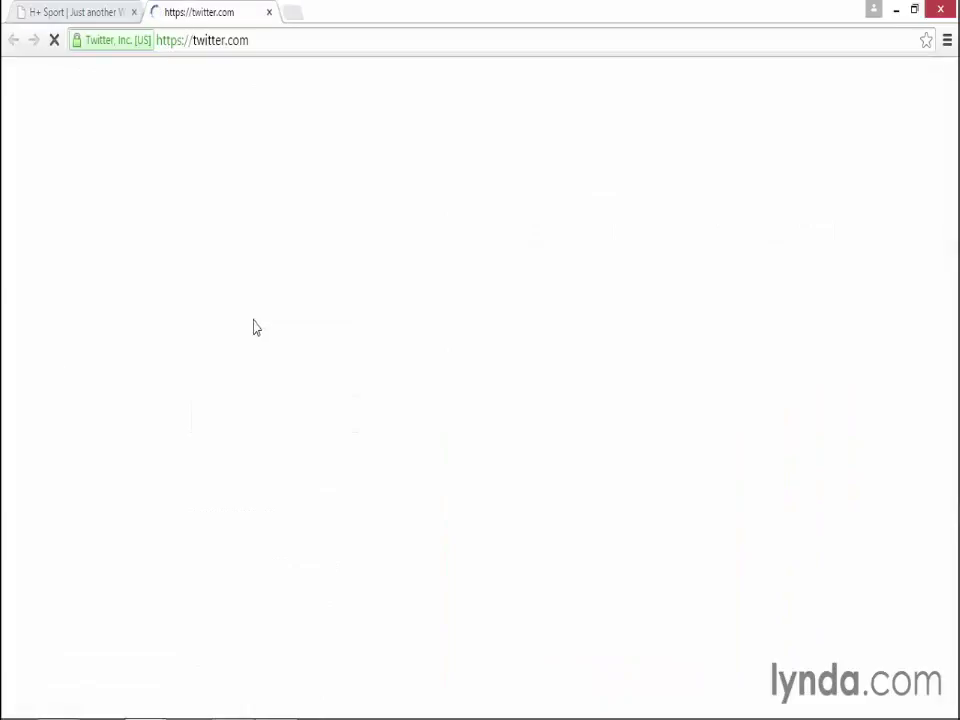